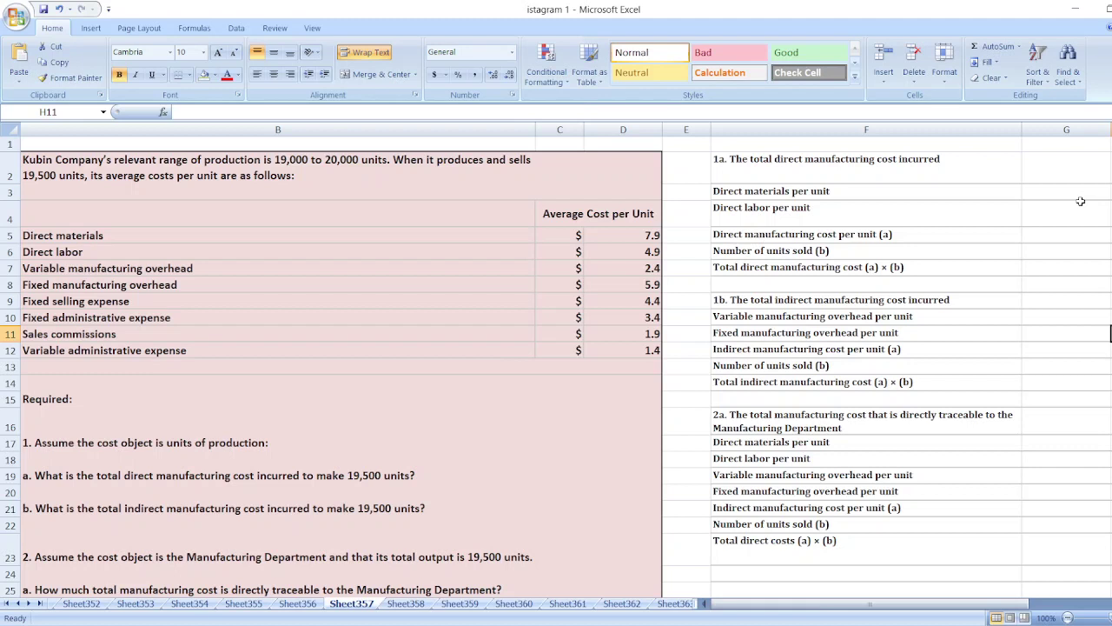
In section 1a, enter 7.9 for direct materials per unit in G3 and 4.90 for direct labor per unit in G4.
left_click(1069, 189)
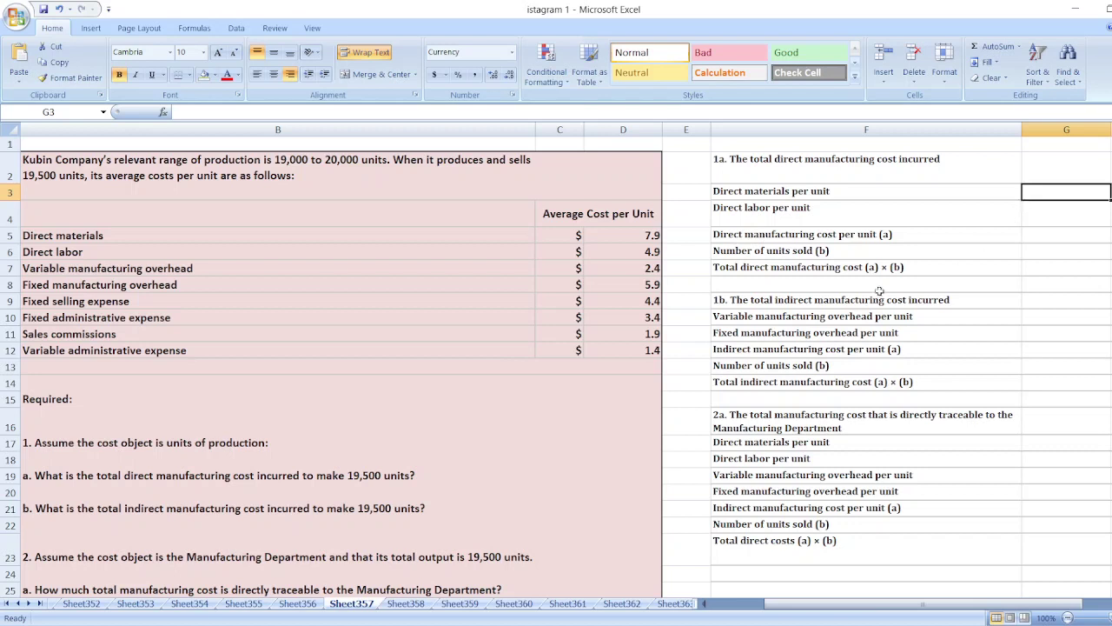
type("7.9")
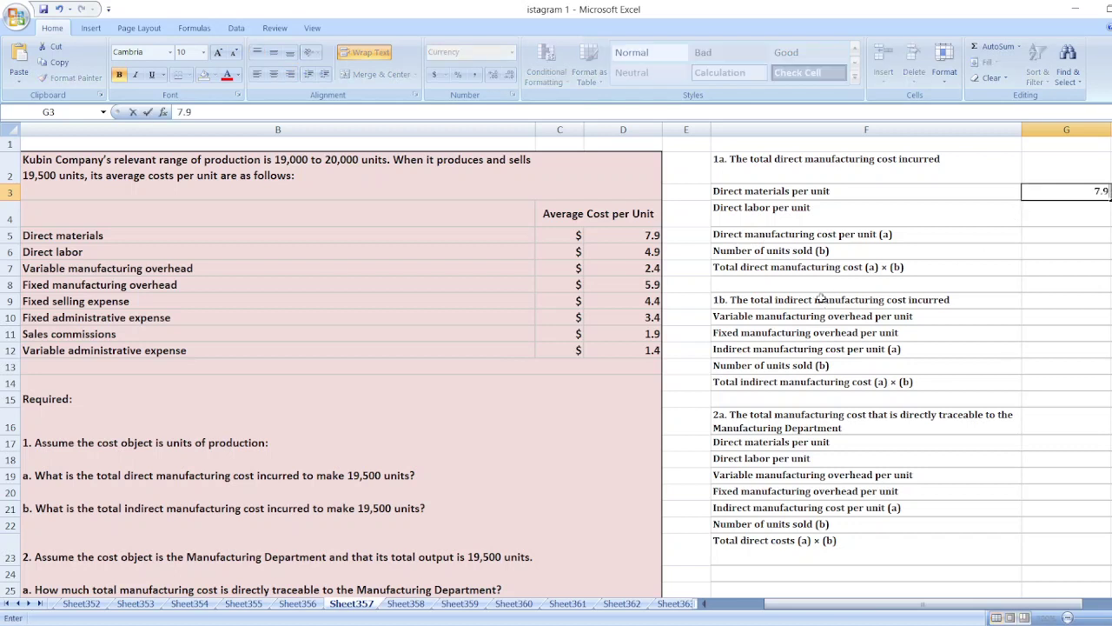
key("Return")
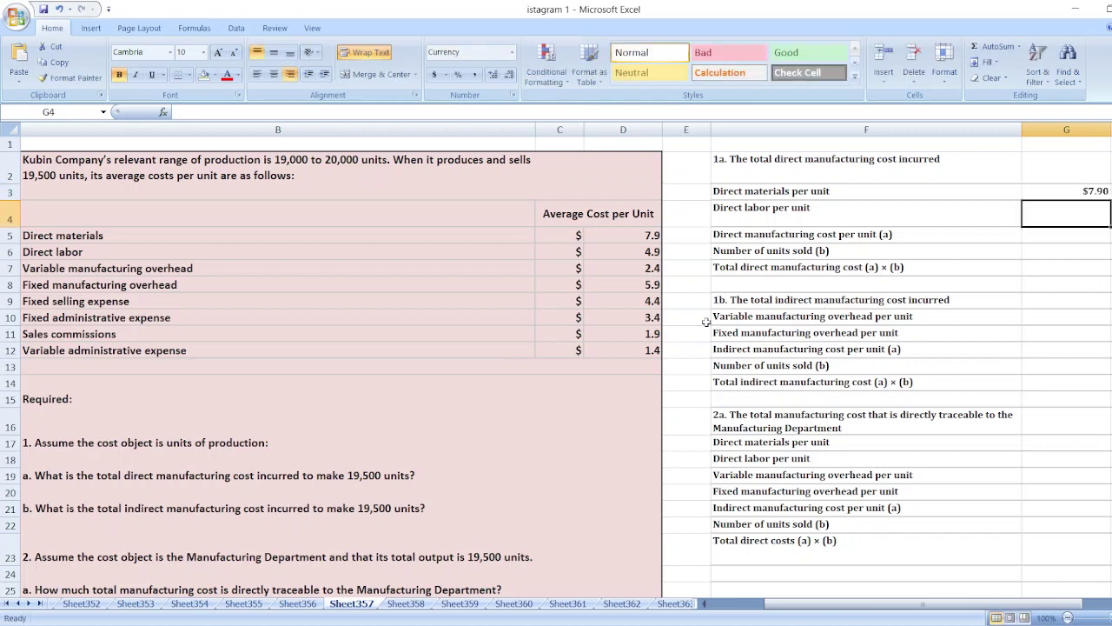
type("4.9")
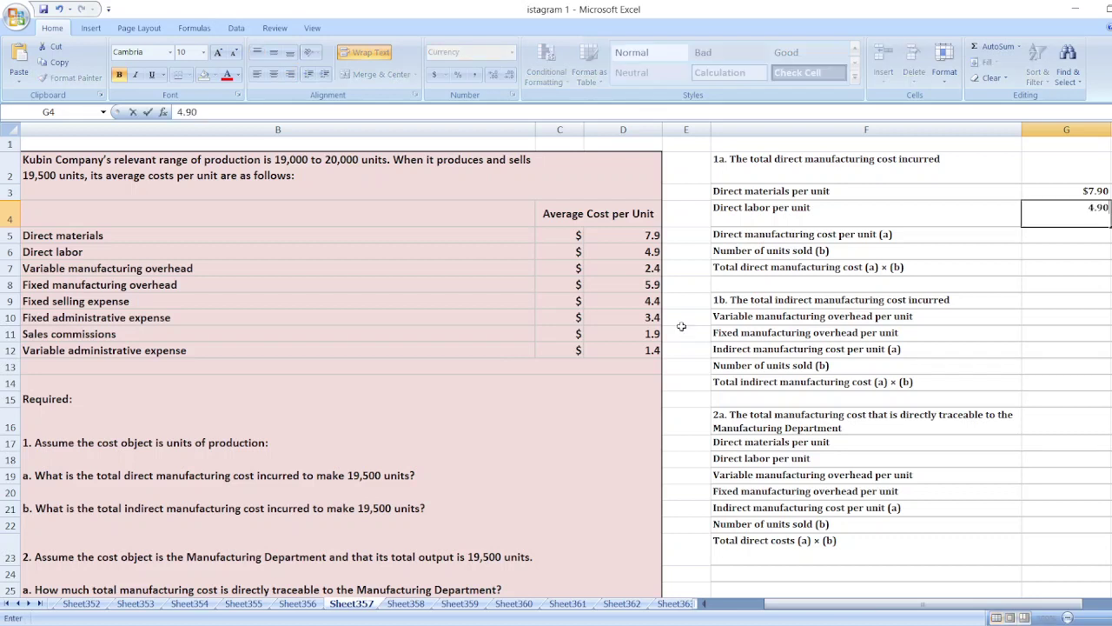
key("Return")
Calculate the direct manufacturing cost per unit in G5 with the formula =G3+G4.
type("=")
key("Up")
key("Up")
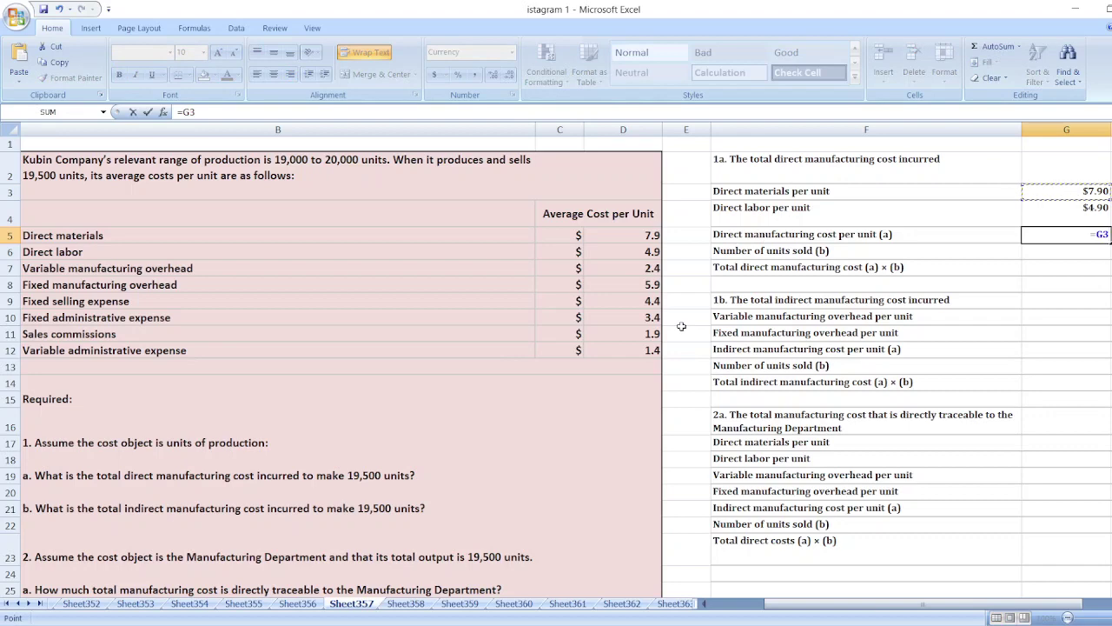
type("+")
key("Up")
key("Return")
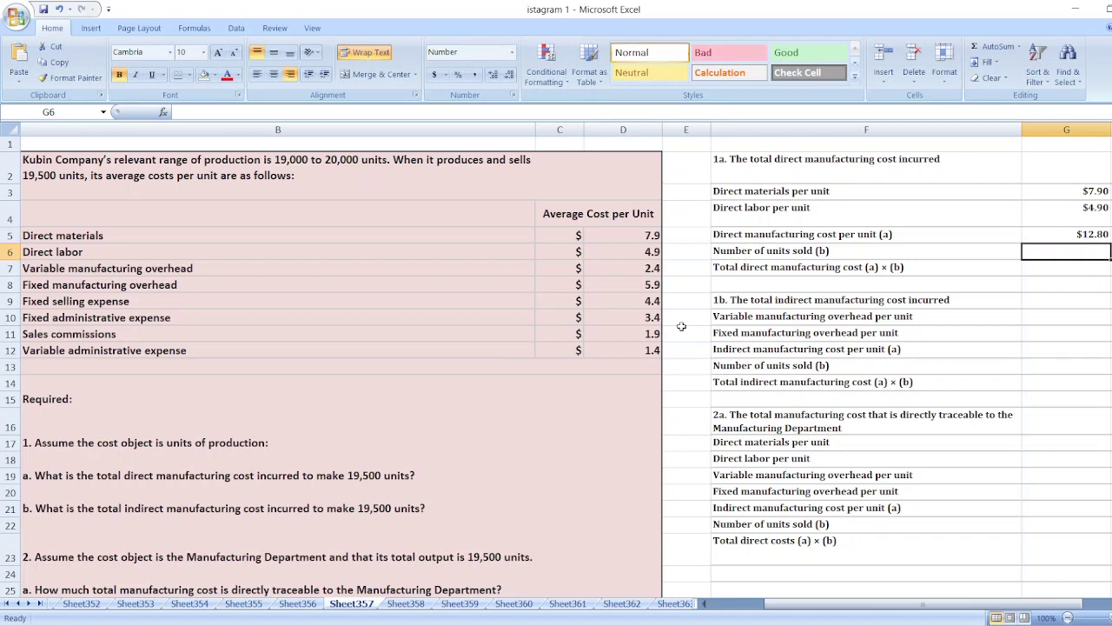
Enter 19,500 as the number of units sold in G6 and compute the total direct manufacturing cost in G7 as =G5*G6.
type("19,500")
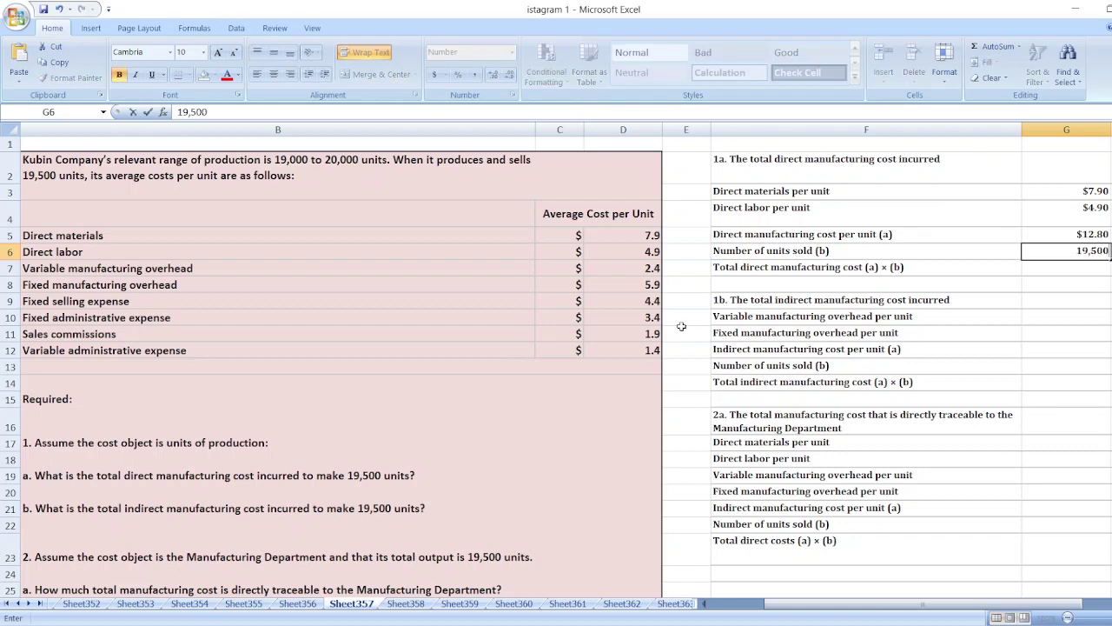
key("Return")
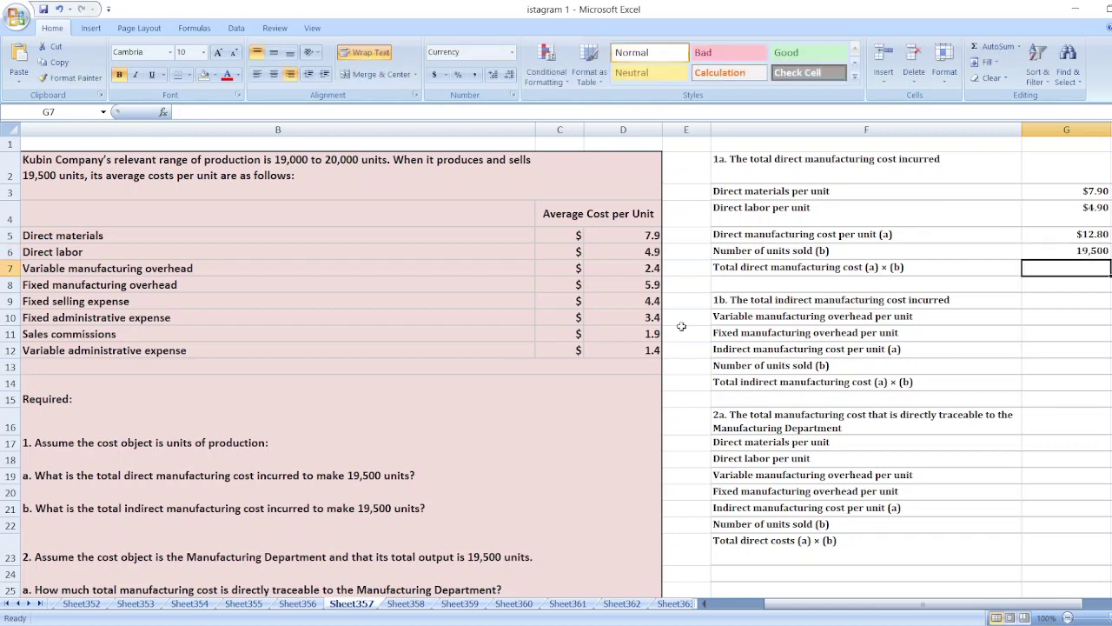
type("=")
key("Up")
key("Up")
type("*")
key("Down")
key("Return")
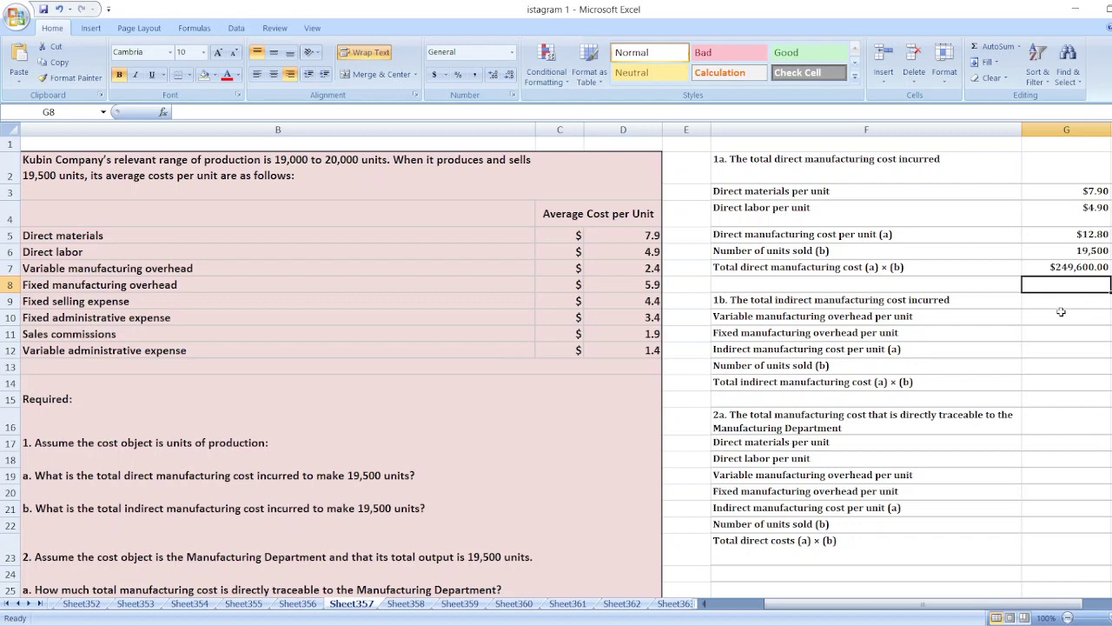
In section 1b, enter 2.4 for variable manufacturing overhead in G10 and 5.9 for fixed manufacturing overhead in G11.
left_click(1053, 304)
left_click(1053, 317)
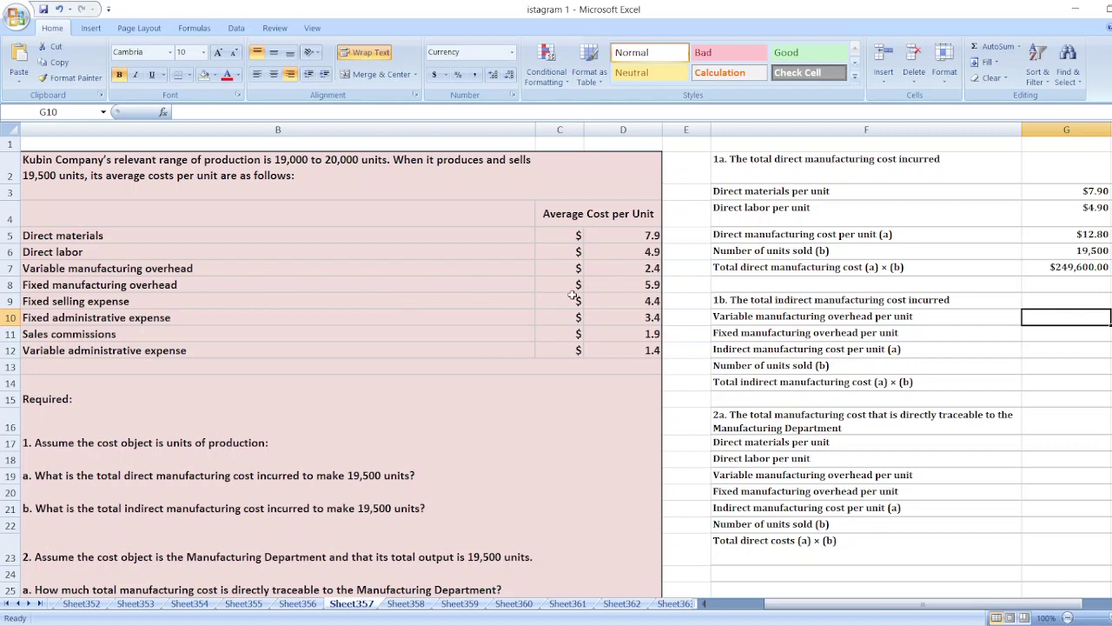
type("2.4")
key("Return")
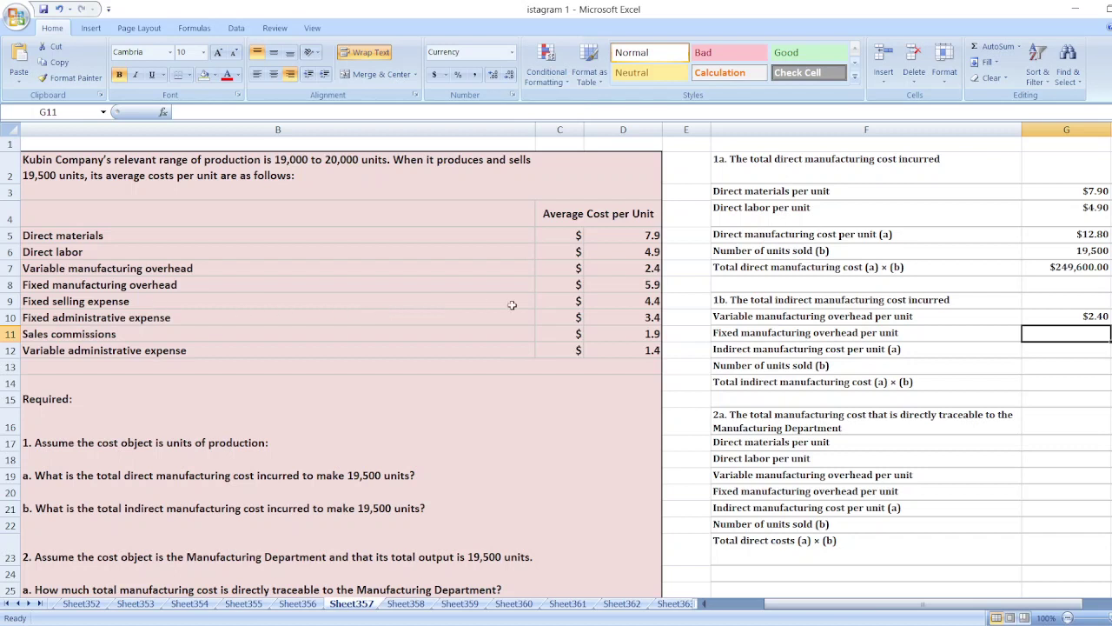
type("5.9")
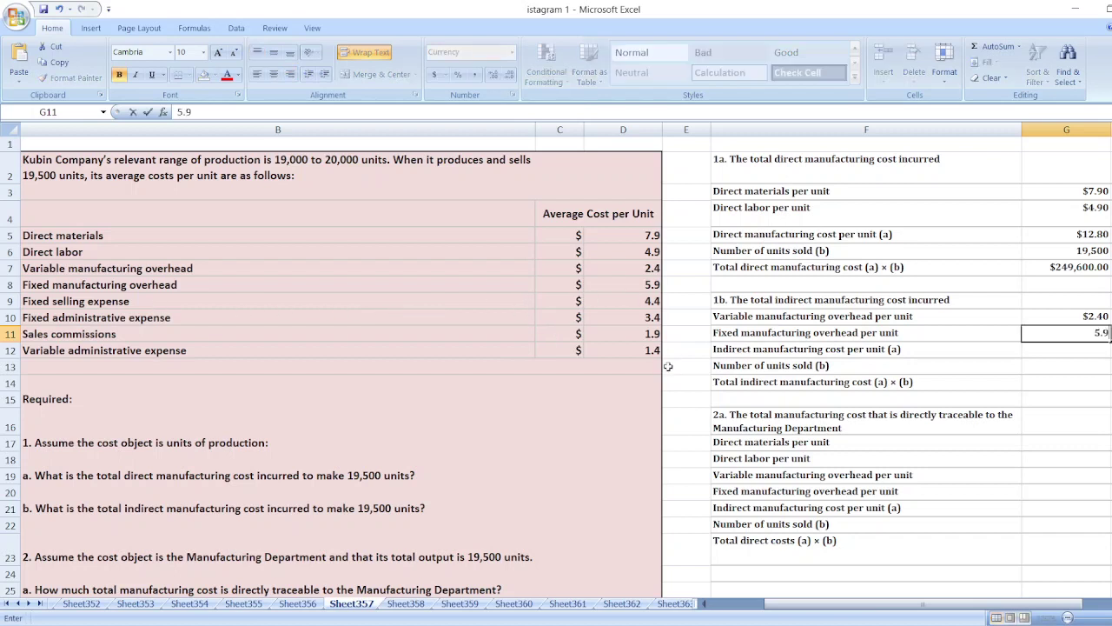
key("Return")
Calculate the indirect manufacturing cost per unit in G12 with the formula =G10+G11.
type("=")
key("Up")
key("Up")
type("+")
key("Up")
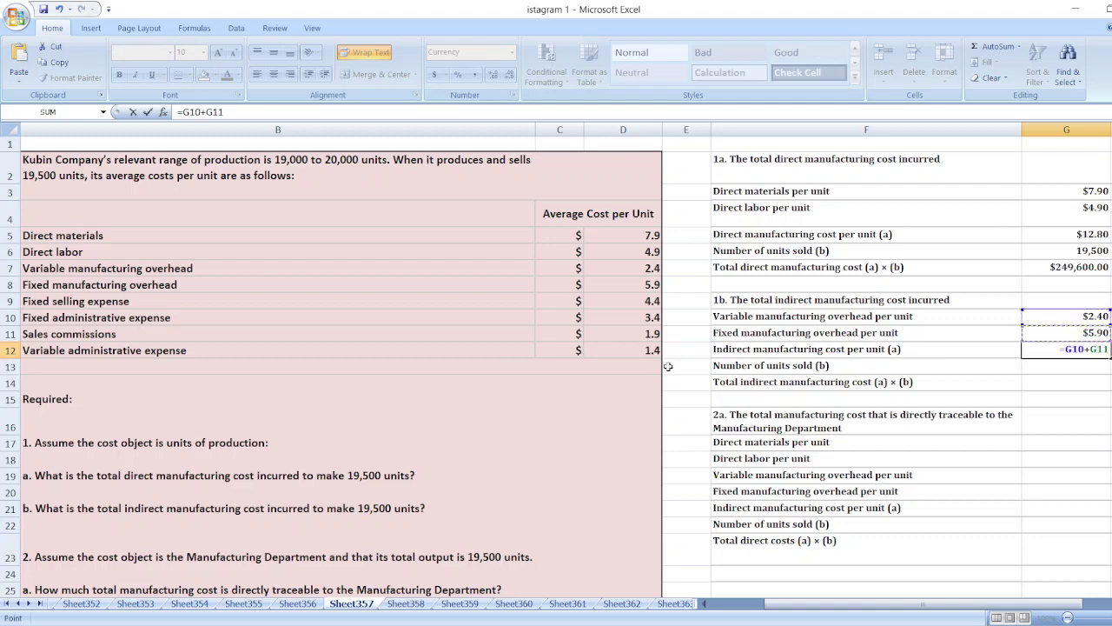
key("Return")
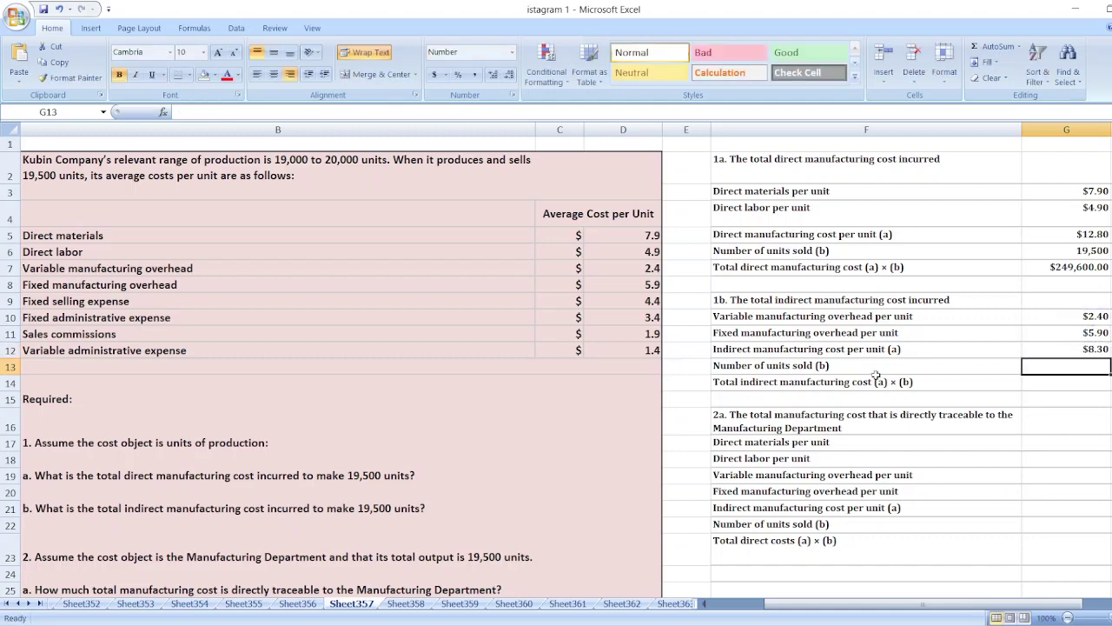
Enter 19,500 as the number of units sold in G13 and compute the total indirect manufacturing cost in G14 as =G12*G13.
type("19,500")
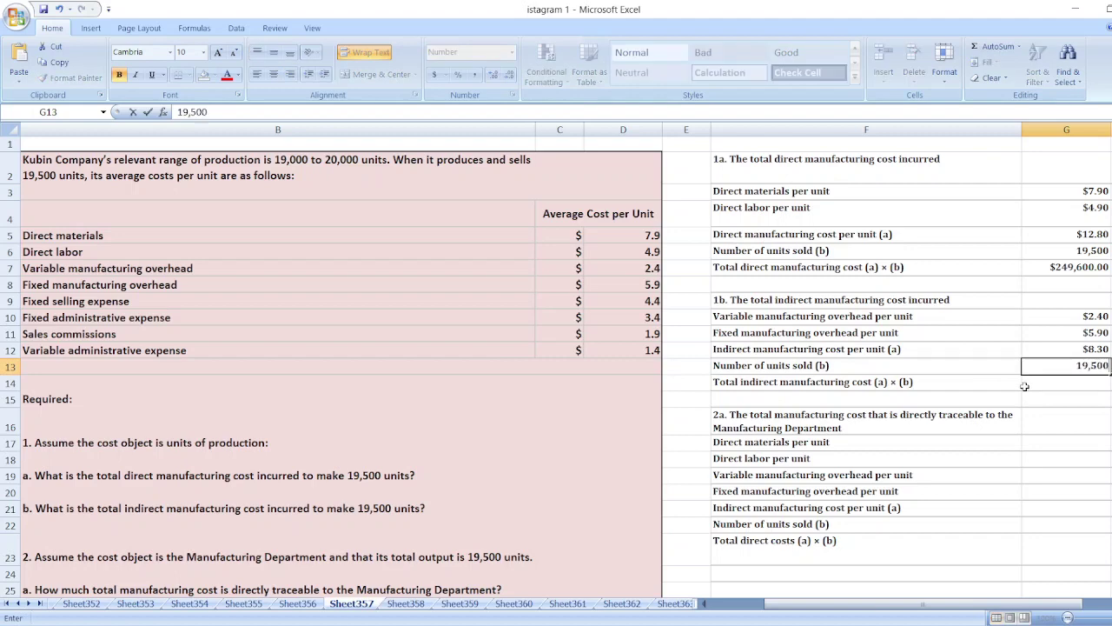
key("Return")
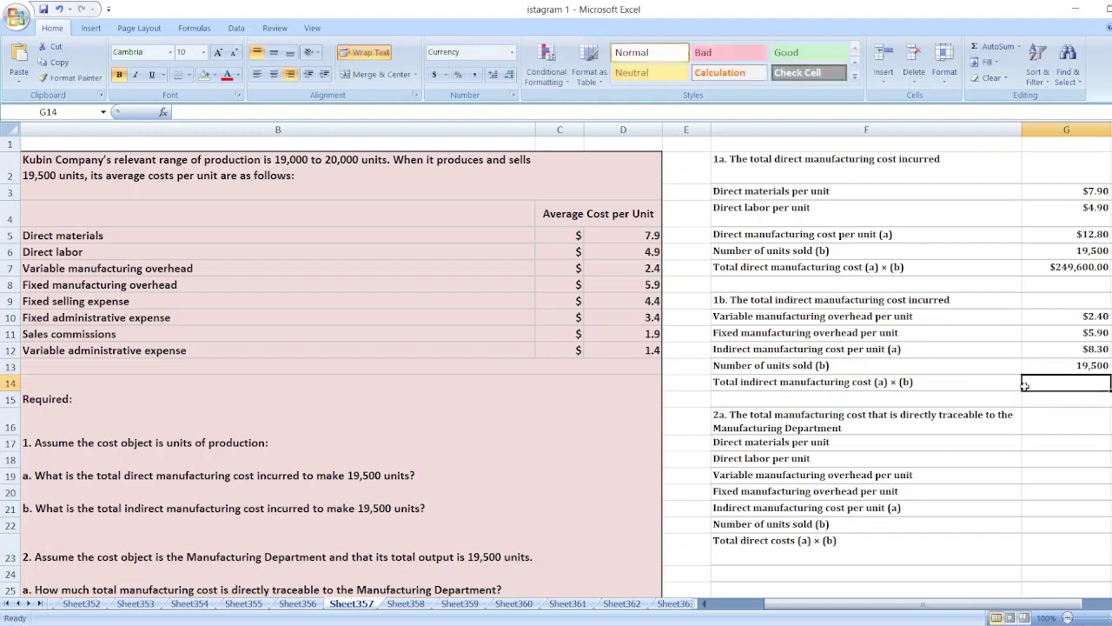
type("=")
key("Up")
key("Up")
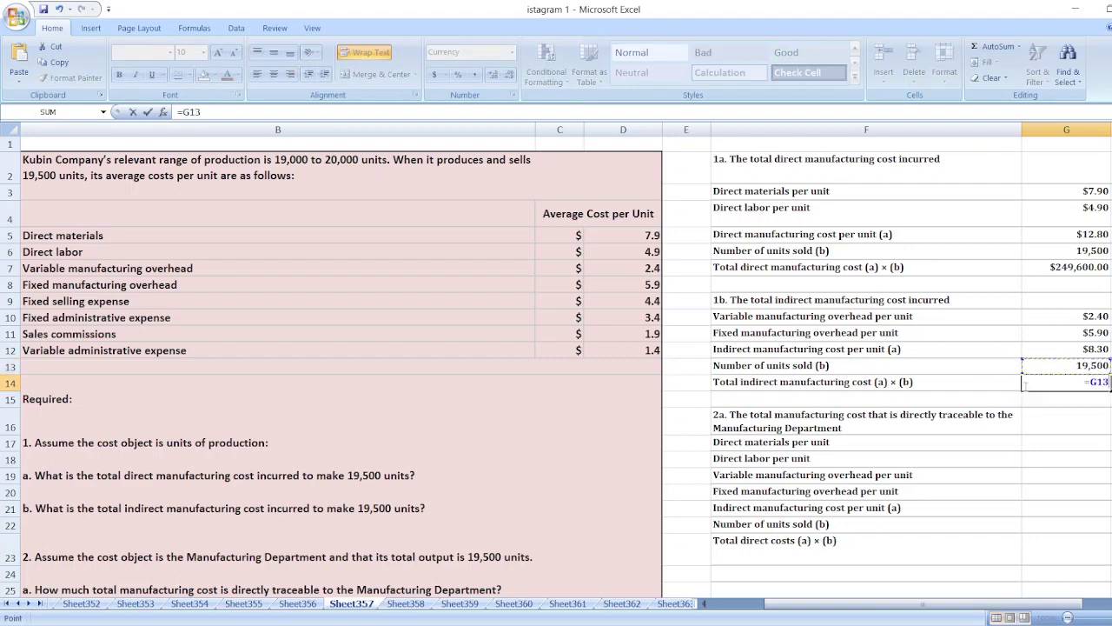
type("*")
key("Up")
key("Return")
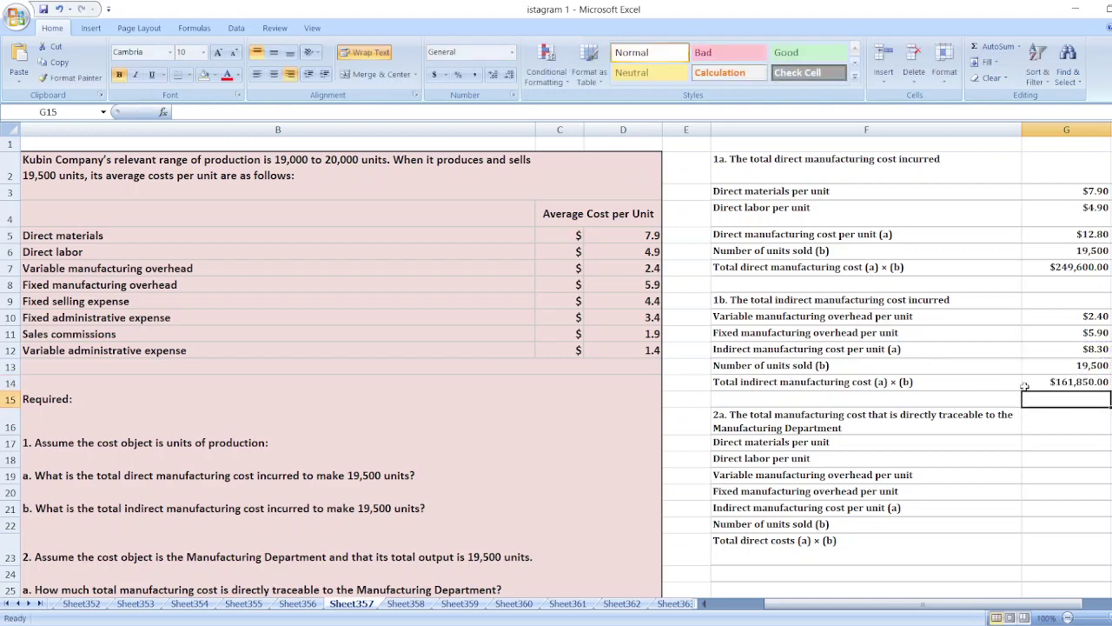
Highlight the total direct cost in G7 and the total indirect cost in G14 with a yellow fill.
left_click(1070, 445)
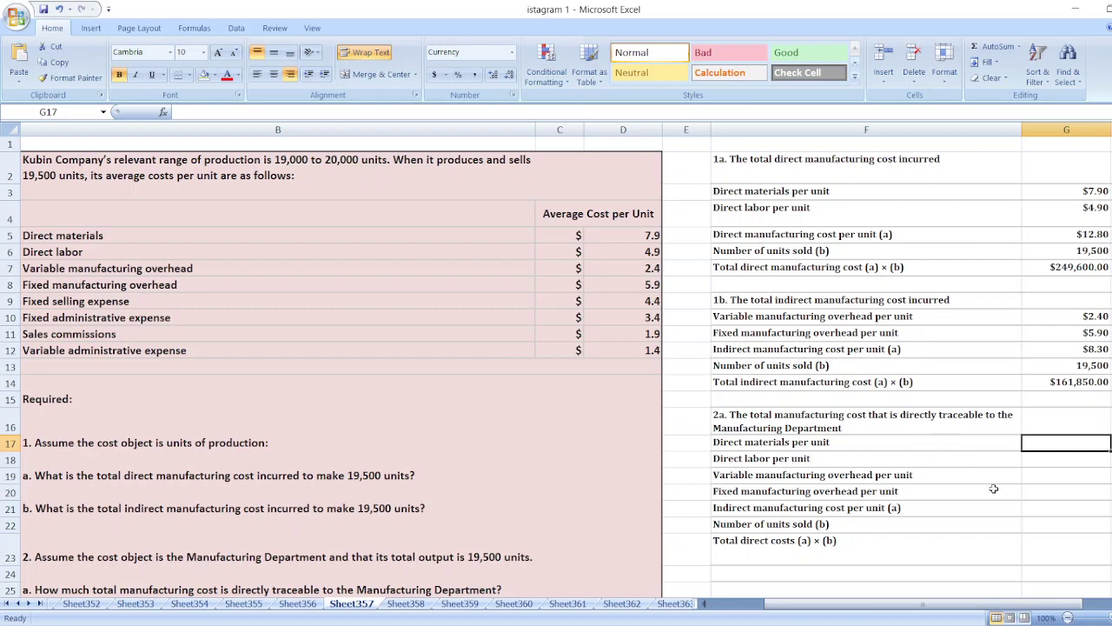
left_click(1080, 265)
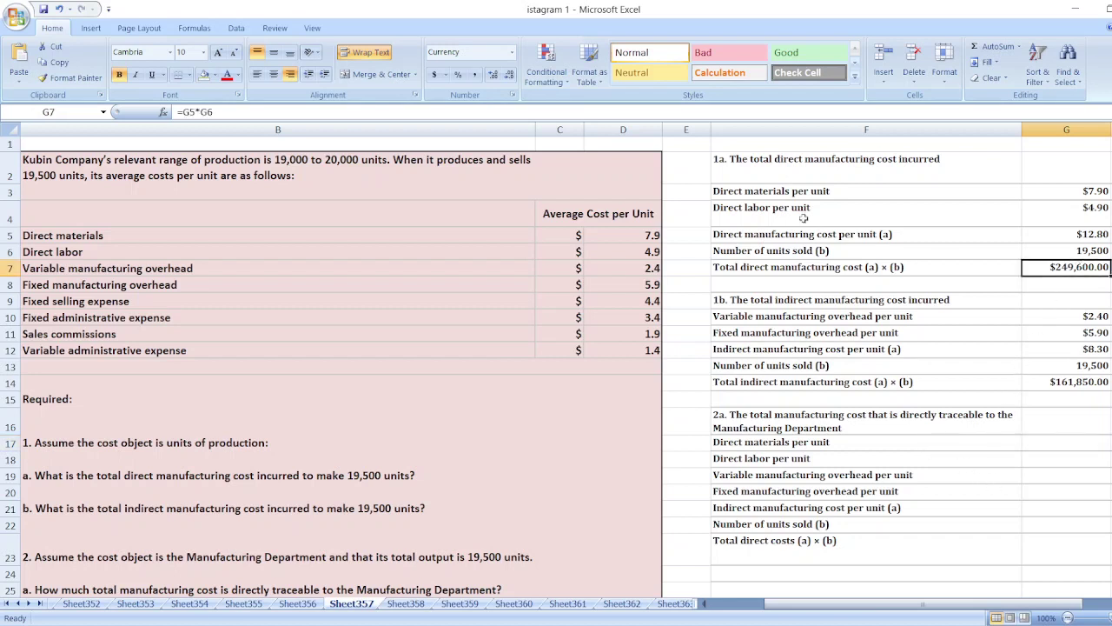
left_click(204, 73)
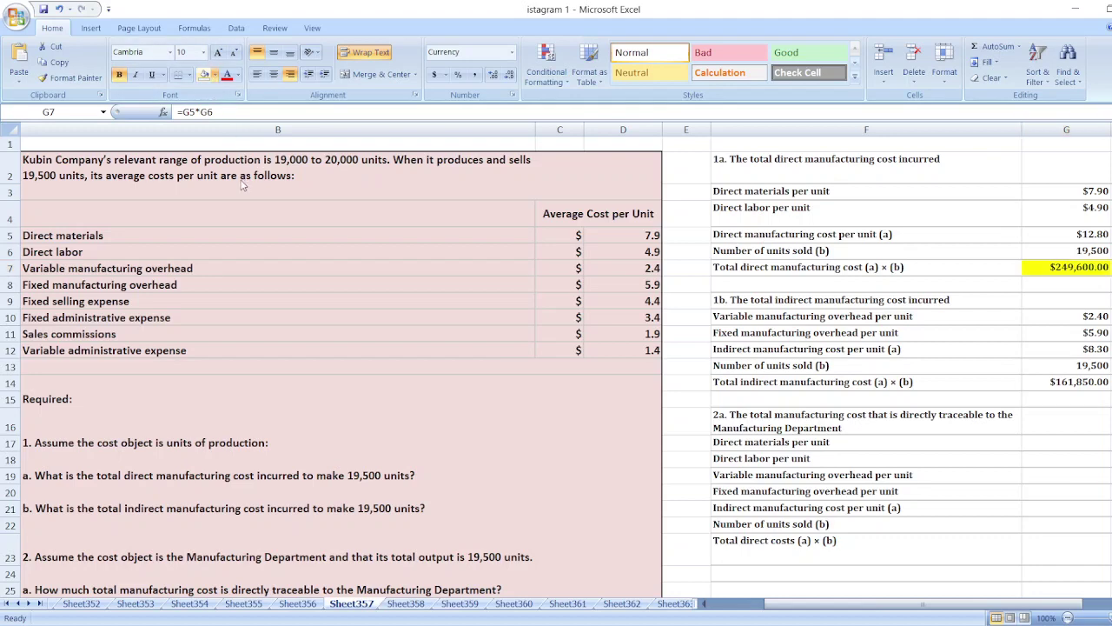
left_click(1043, 382)
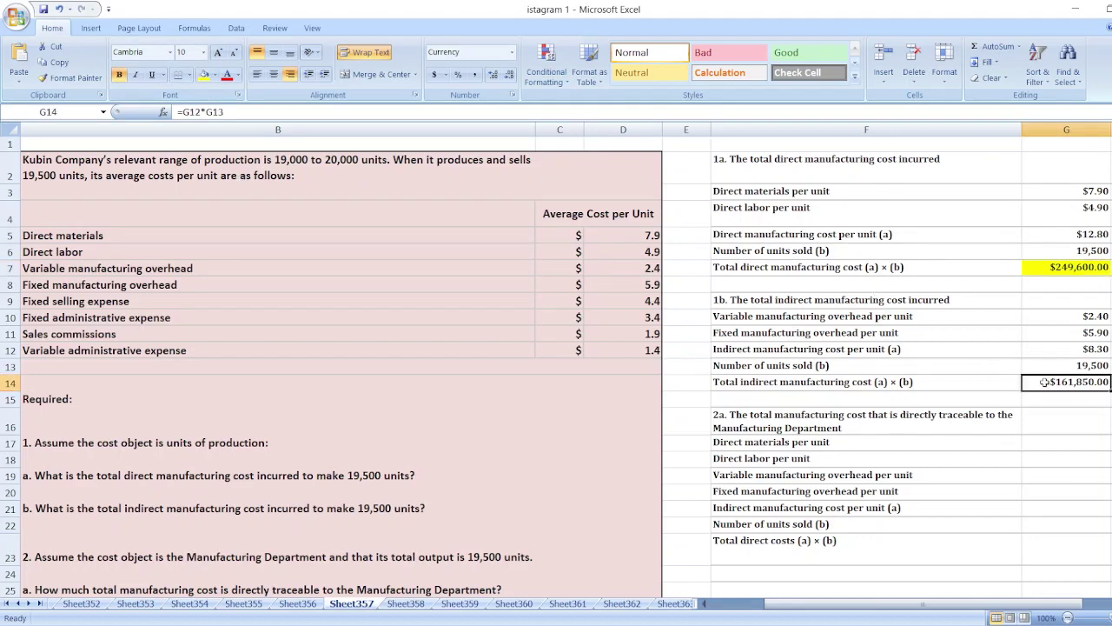
left_click(204, 74)
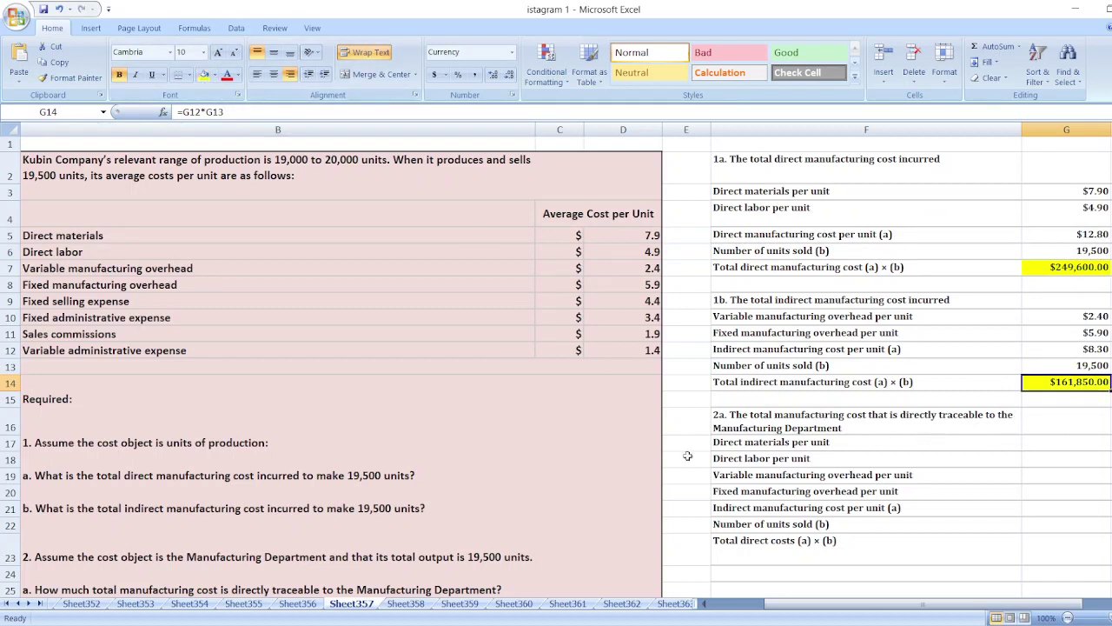
In section 2a, enter the per-unit costs in G17:G20: direct materials 7.9, direct labor 4.9, variable overhead 2.4 and fixed overhead 5.9.
left_click(322, 470)
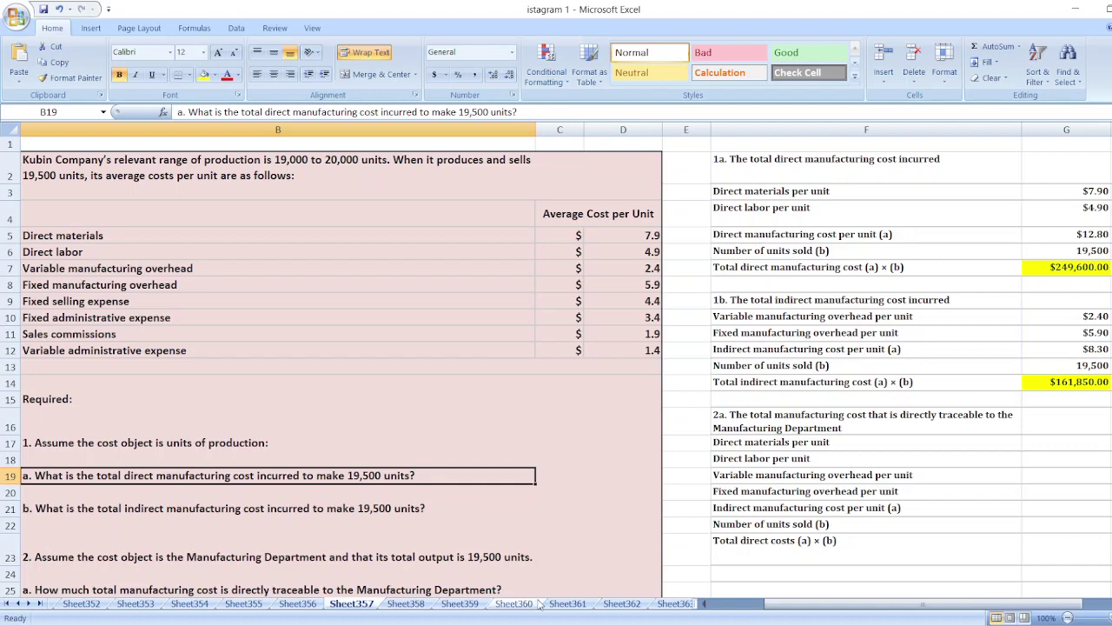
scroll(557, 365, "down", 1)
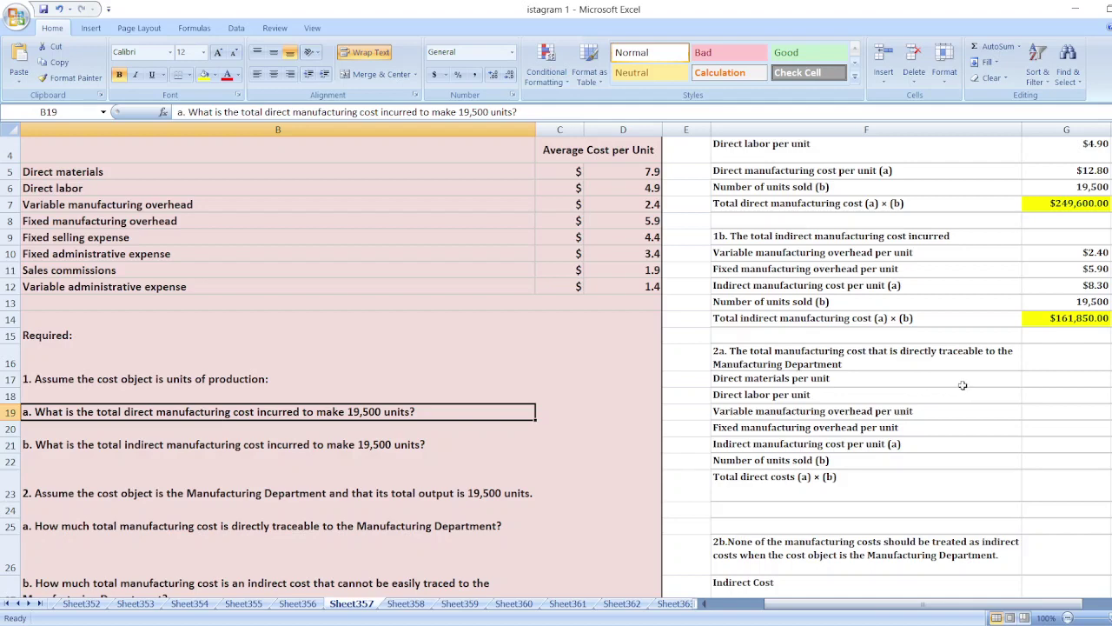
left_click(1048, 379)
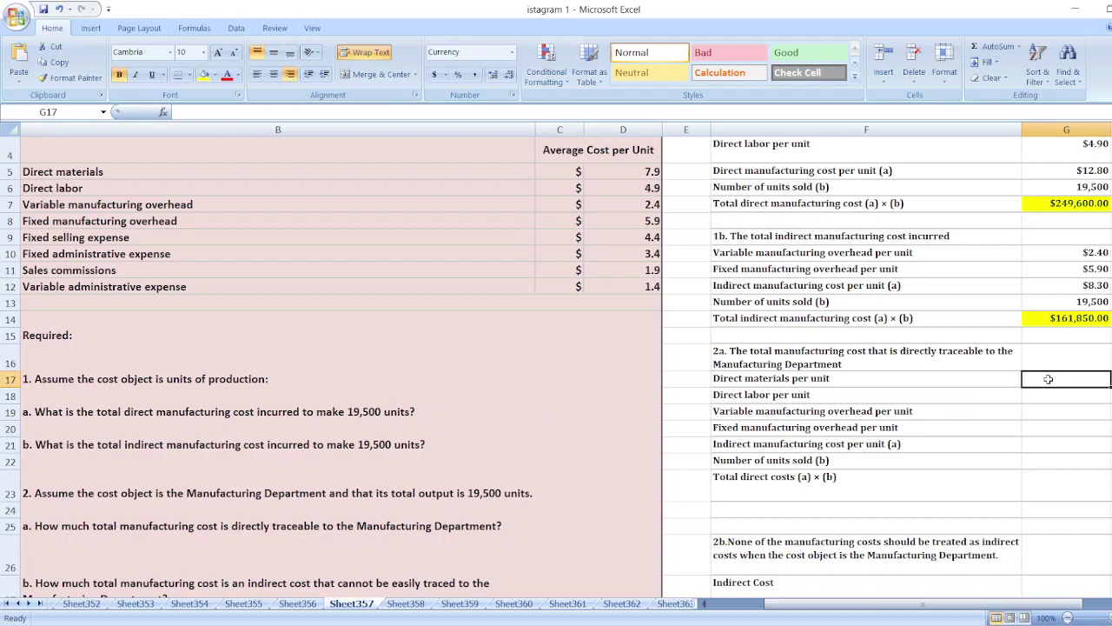
type("7.9")
key("Return")
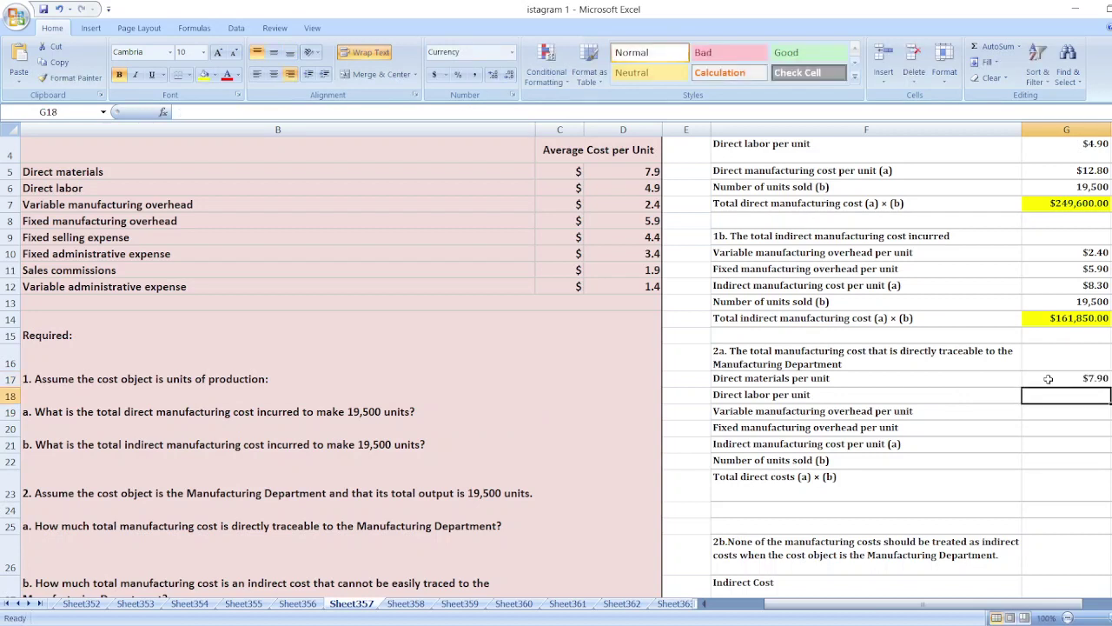
type("4.9")
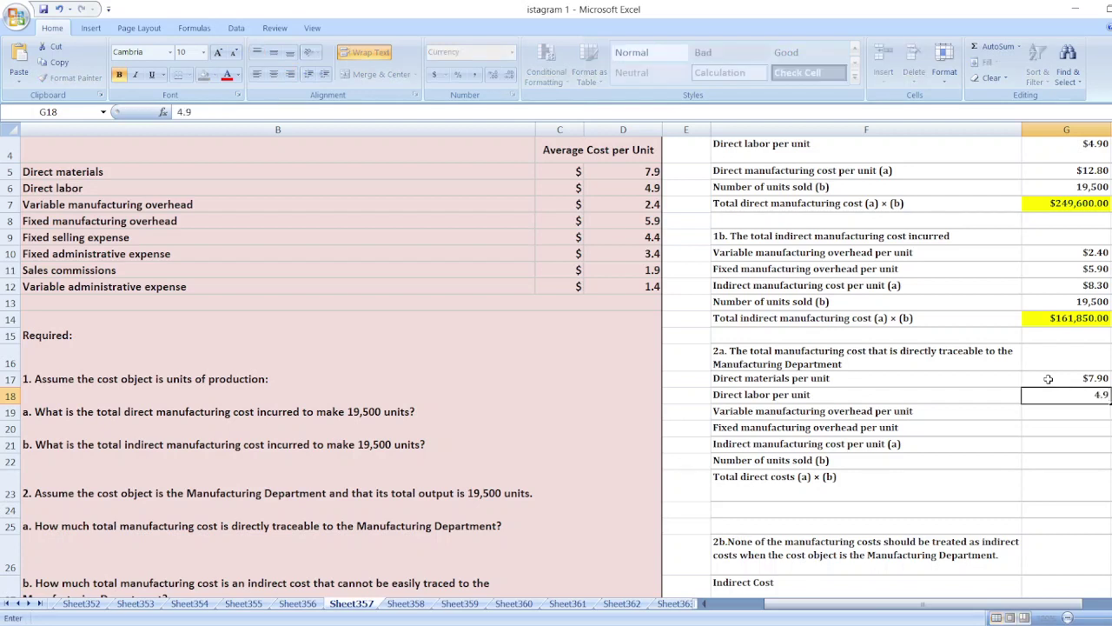
key("Return")
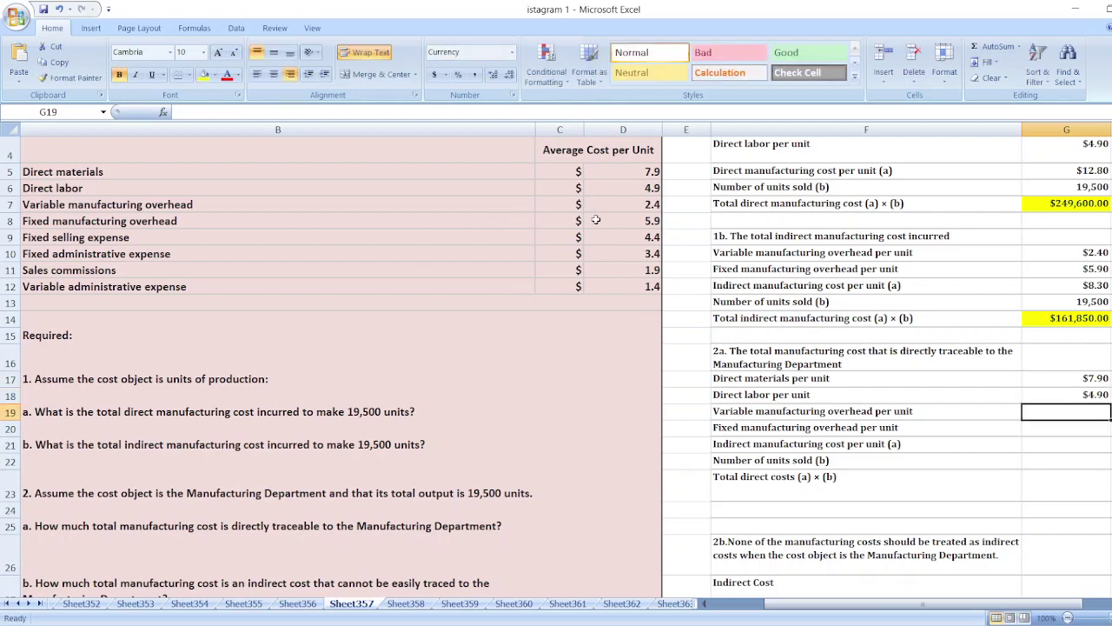
type("2.4")
key("Return")
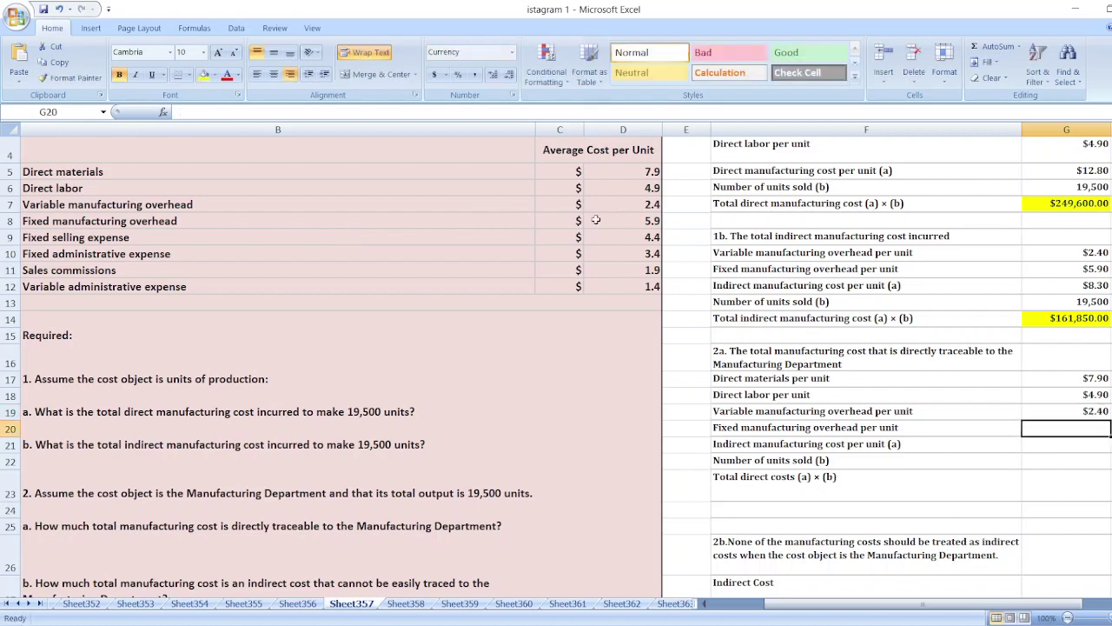
type("5.9")
key("Return")
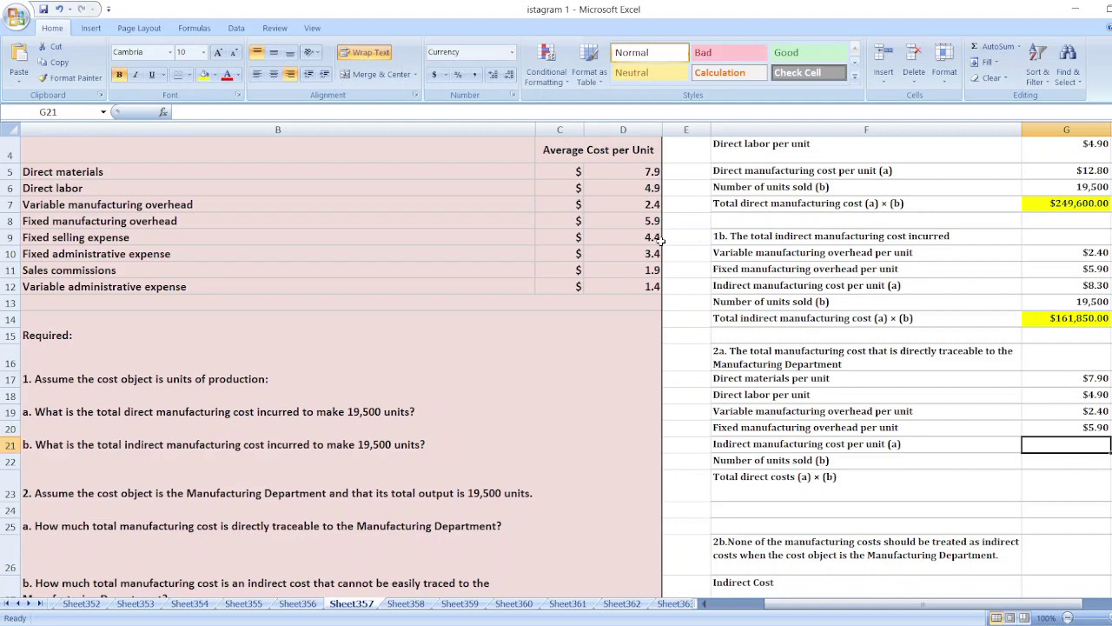
Calculate section 2a's manufacturing cost per unit in G21 by adding G17, G18, G19 and G20.
type("=")
key("Up")
key("Up")
key("Up")
key("Up")
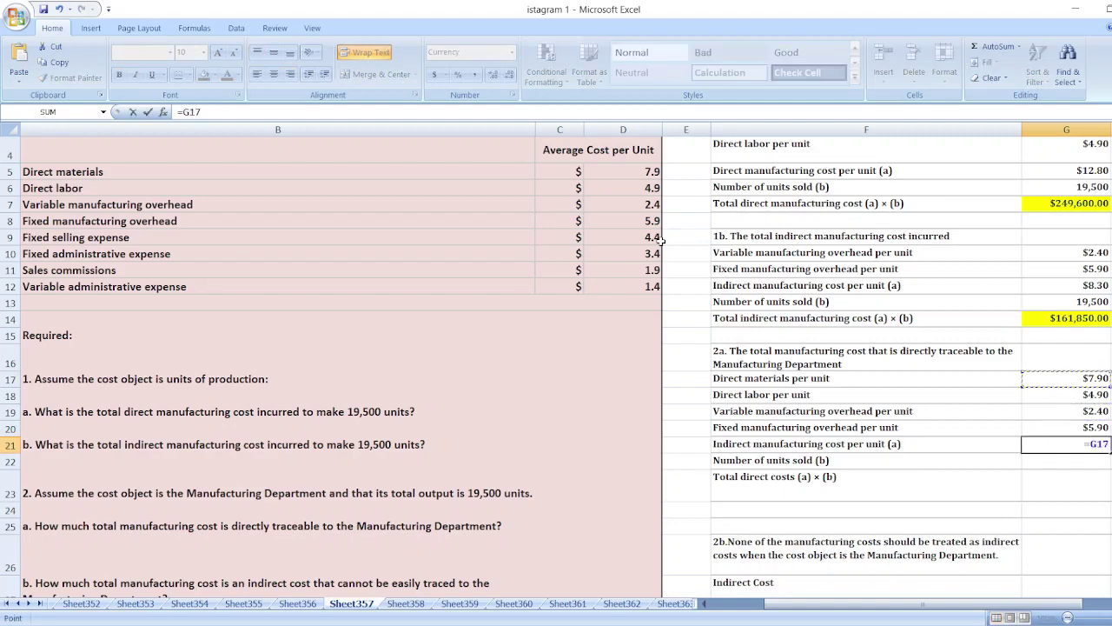
type("+")
key("Up")
key("Up")
key("Up")
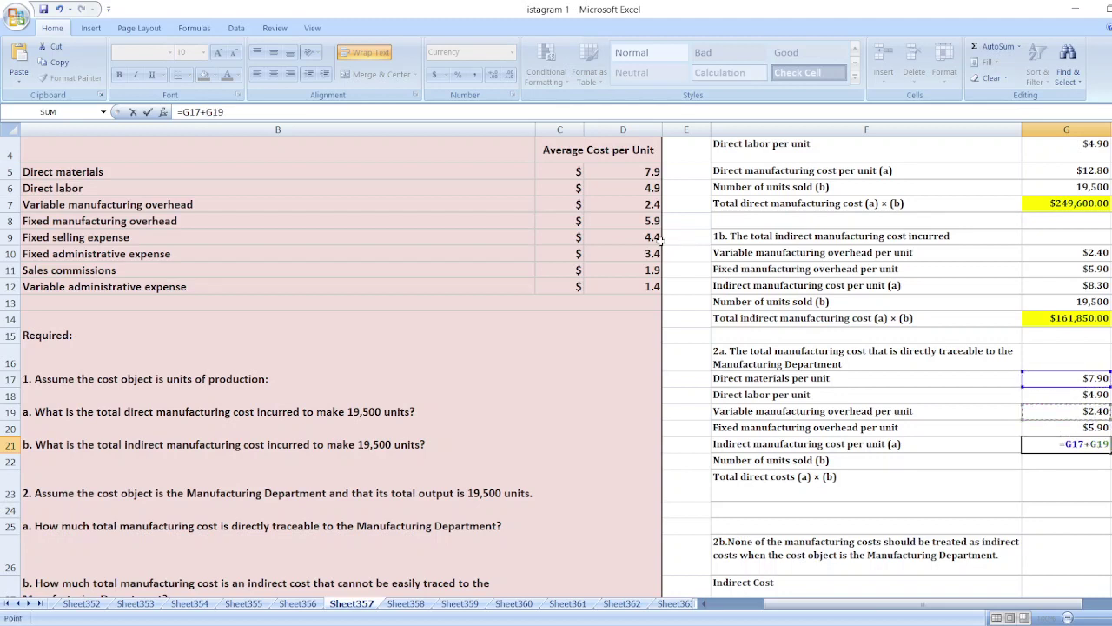
type("+")
key("Up")
key("Up")
type("+")
key("Up")
key("Return")
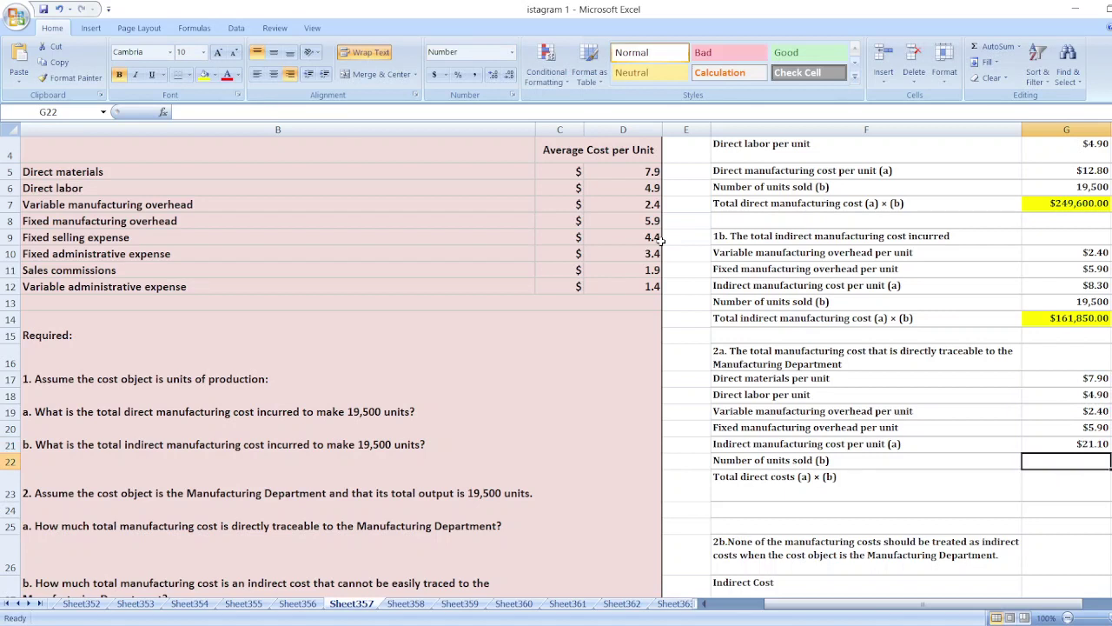
With 19,500 units sold in G22, calculate the total direct costs in G23 as =G21*G22 and give G23 a yellow fill.
type("19,500")
key("Return")
type("=")
key("Up")
key("Up")
type("*")
key("Up")
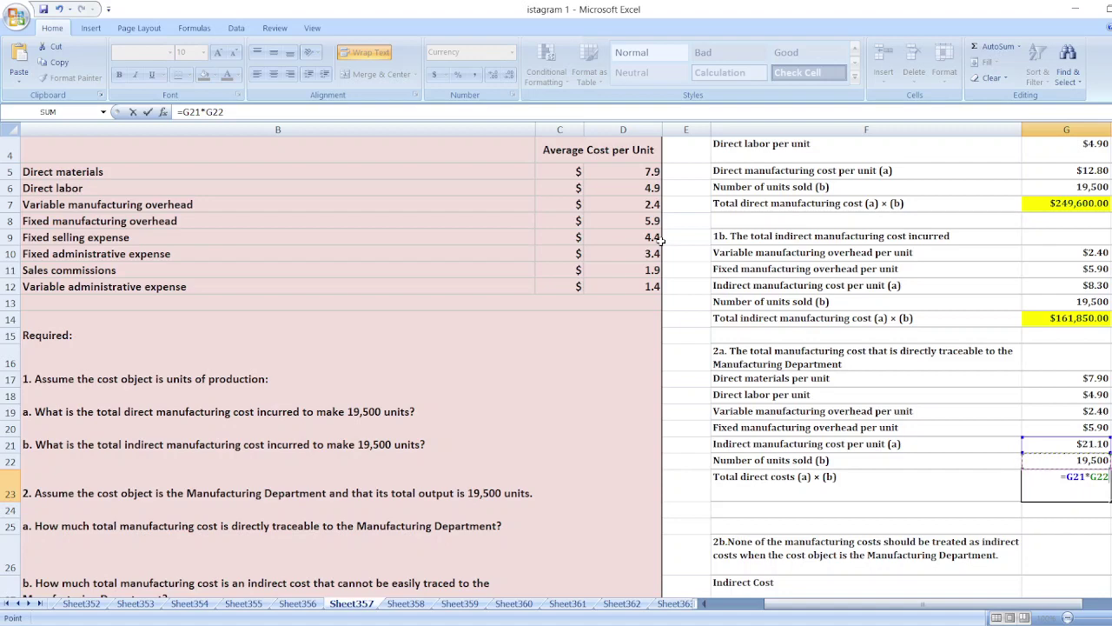
key("Return")
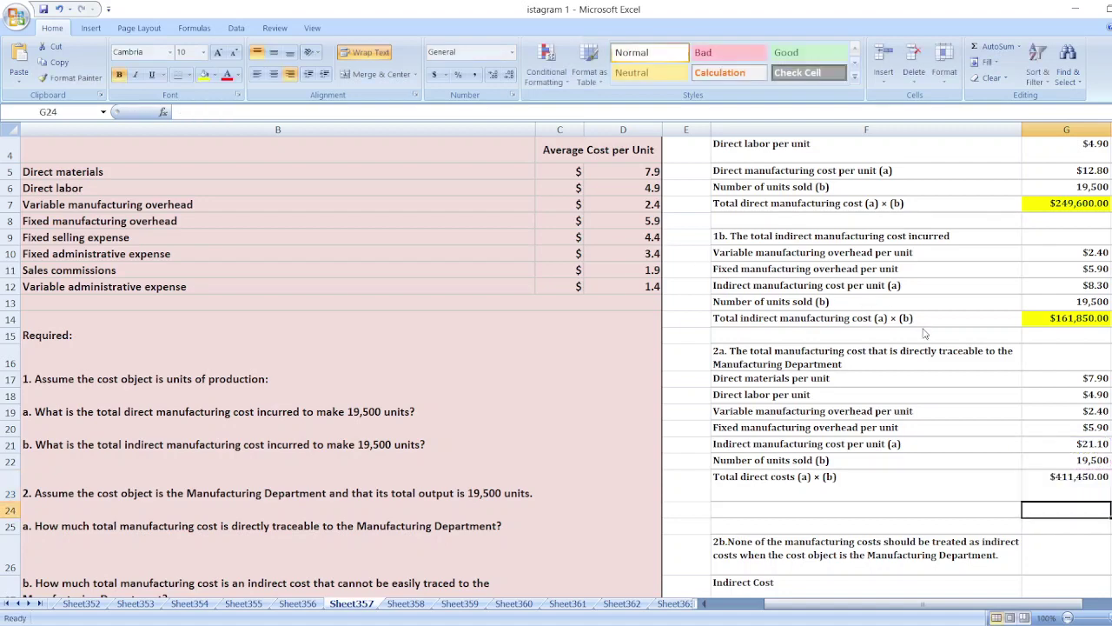
left_click(1075, 479)
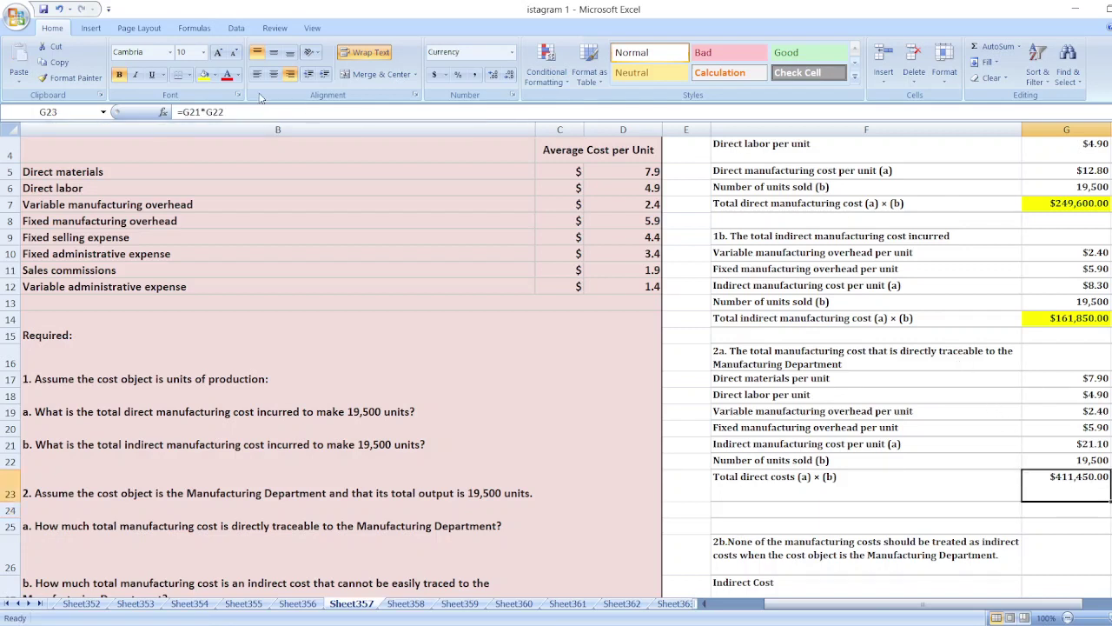
left_click(204, 76)
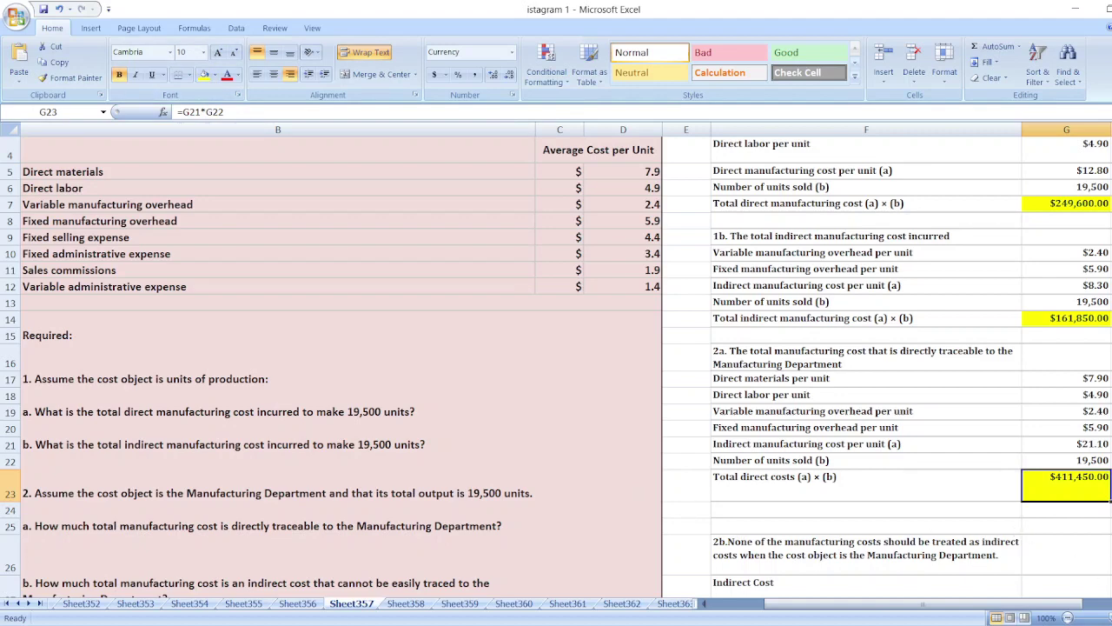
Enter 0 as section 2b's indirect cost in G27 and highlight the cell with a yellow fill.
scroll(556, 368, "down", 1)
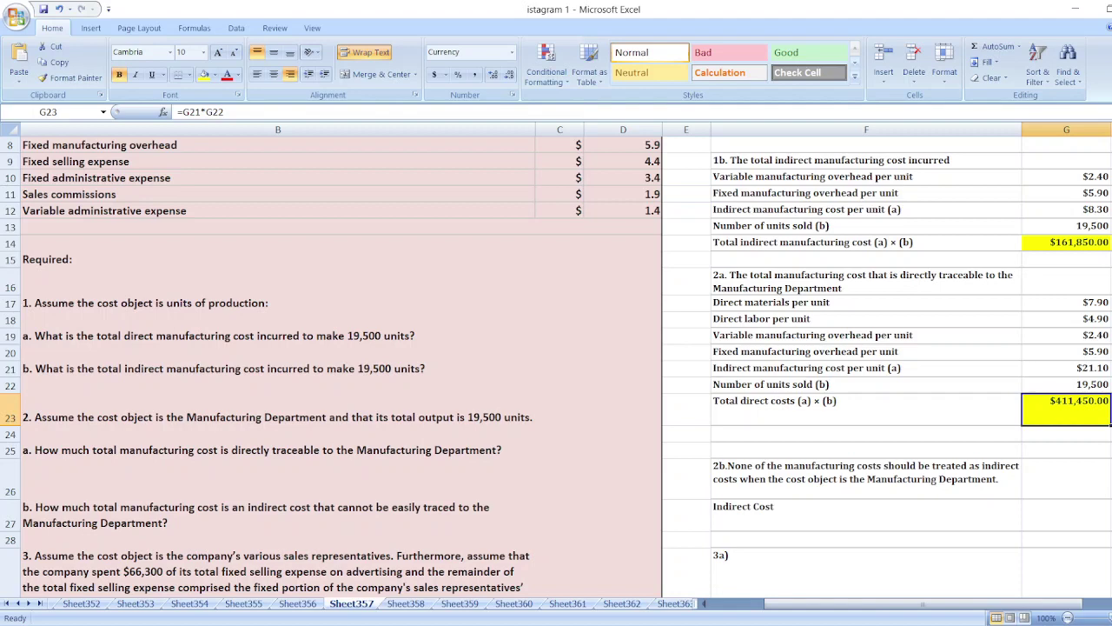
scroll(556, 360, "down", 1)
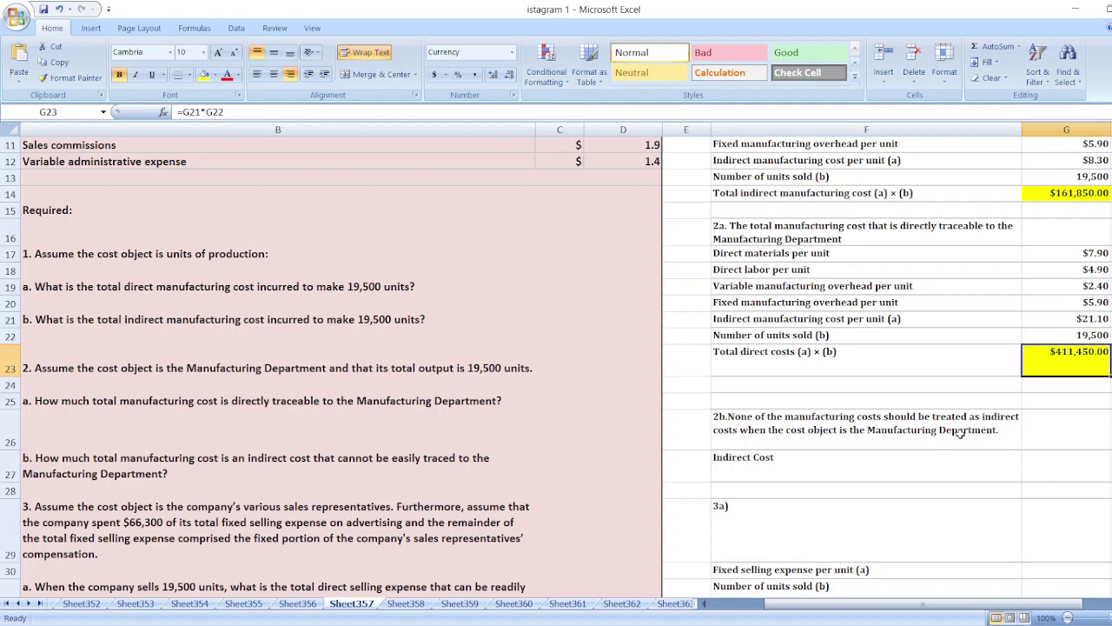
left_click(1055, 460)
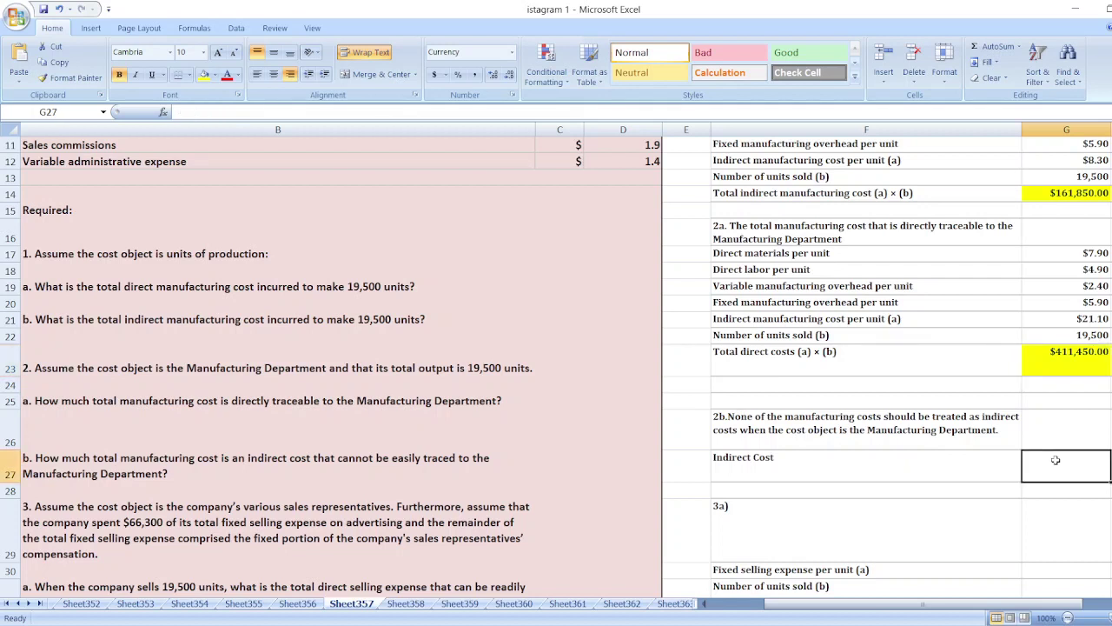
type("0")
key("Return")
left_click(1056, 460)
left_click(203, 75)
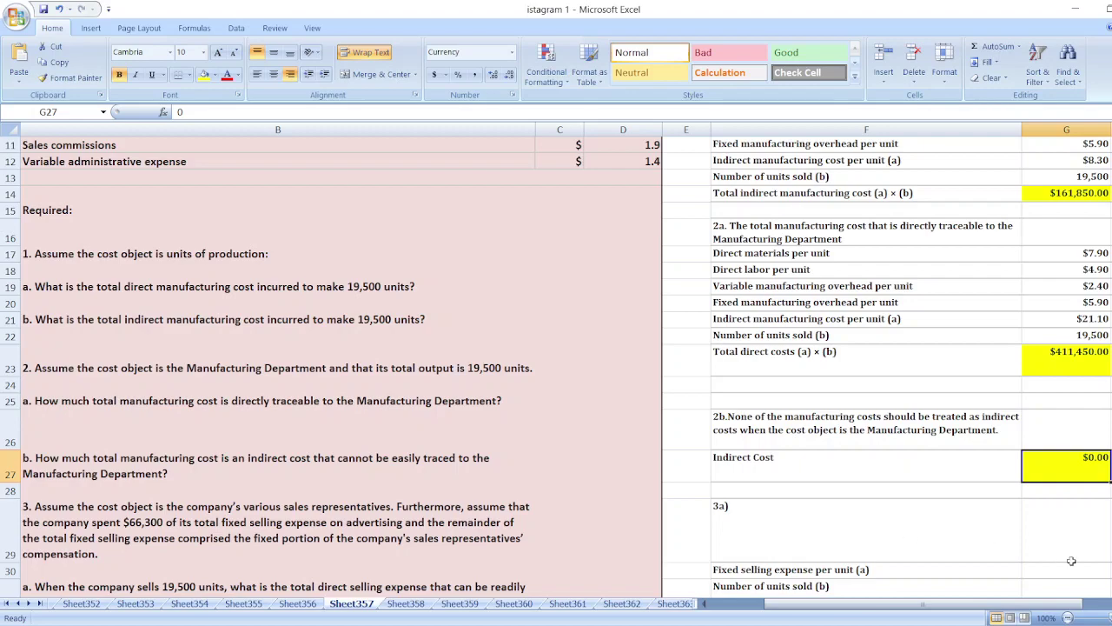
In section 3a, enter the fixed selling expense per unit of 4.40 in G30 and 19500 units sold in G31.
scroll(556, 365, "down", 3)
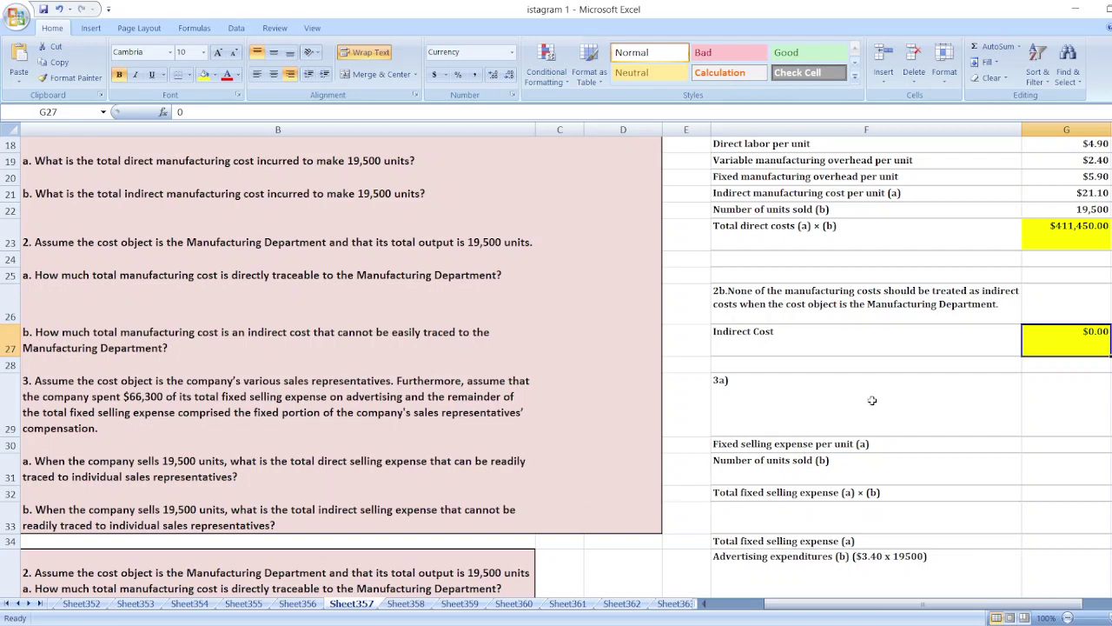
left_click(1051, 447)
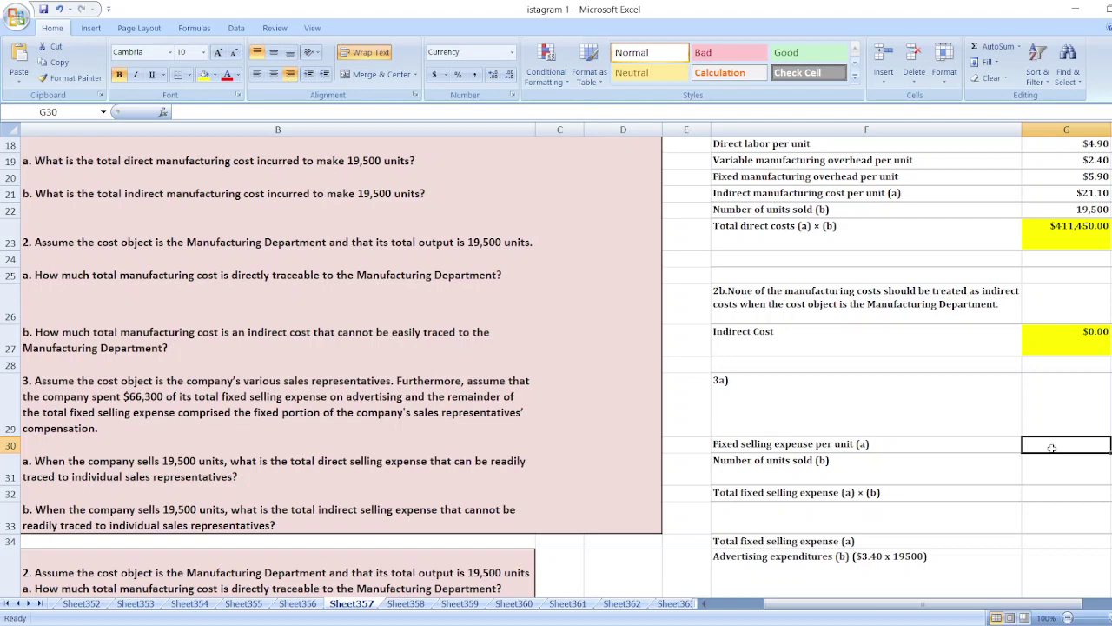
scroll(972, 251, "up", 6)
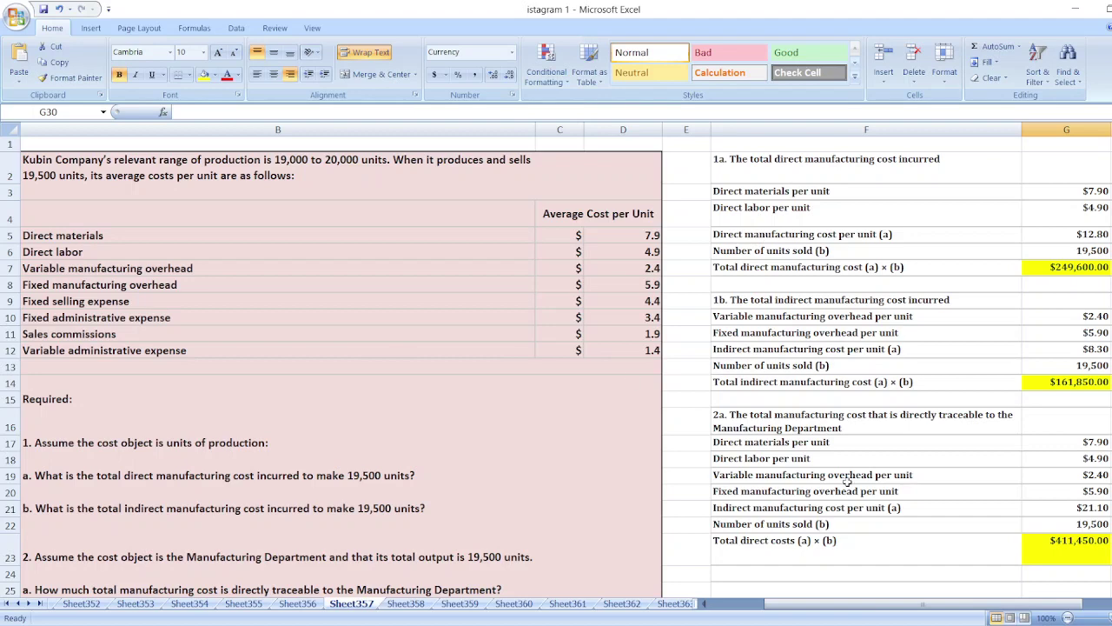
scroll(1058, 505, "down", 8)
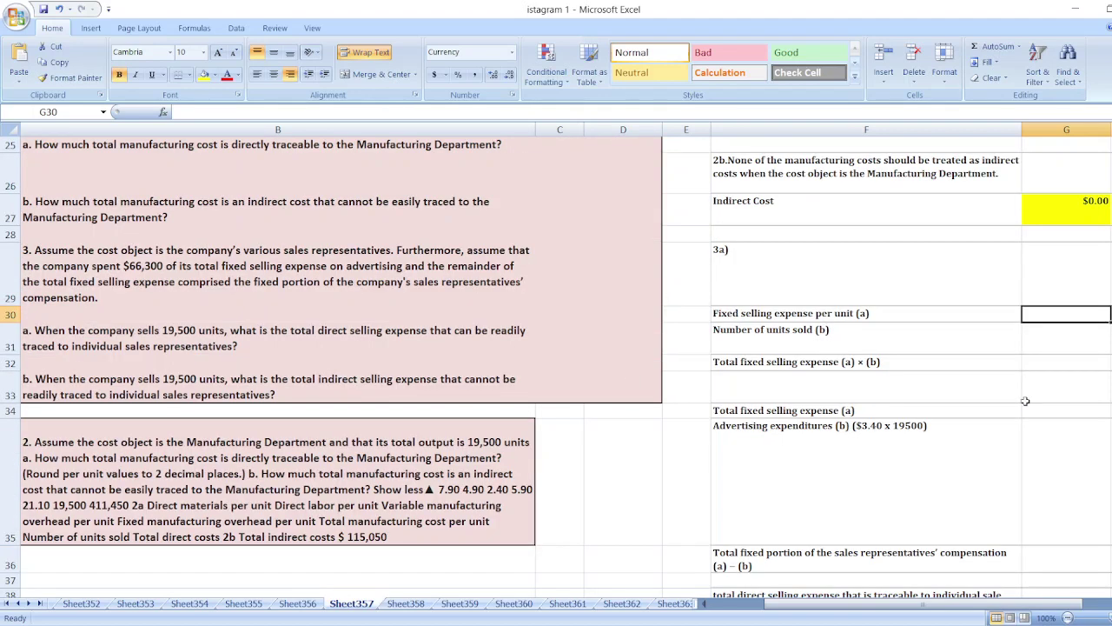
type("4.40")
key("Return")
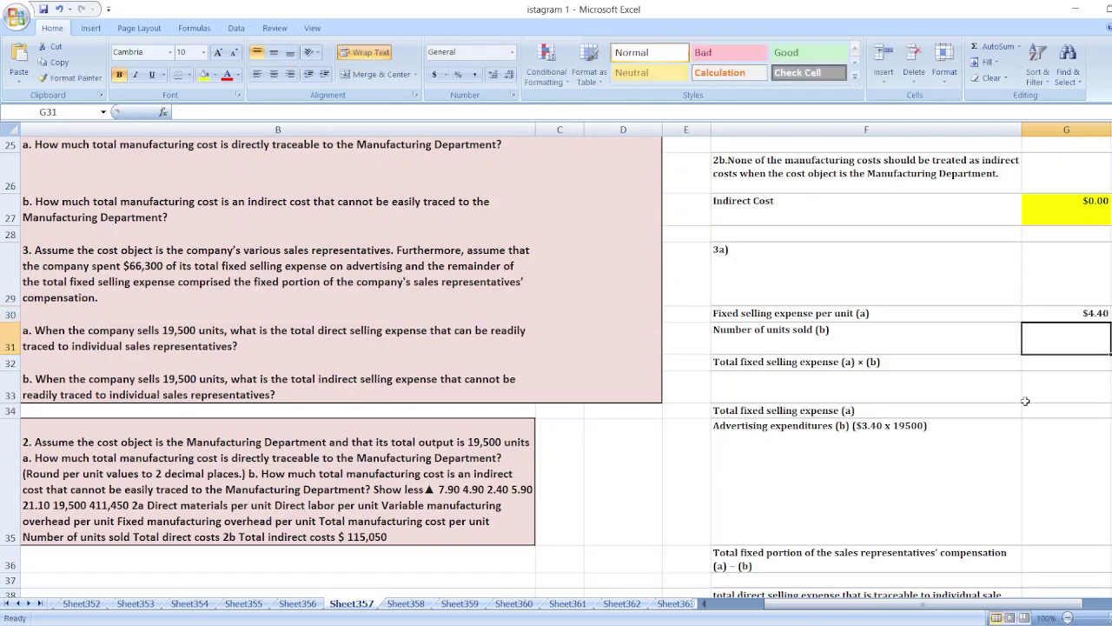
type("19500")
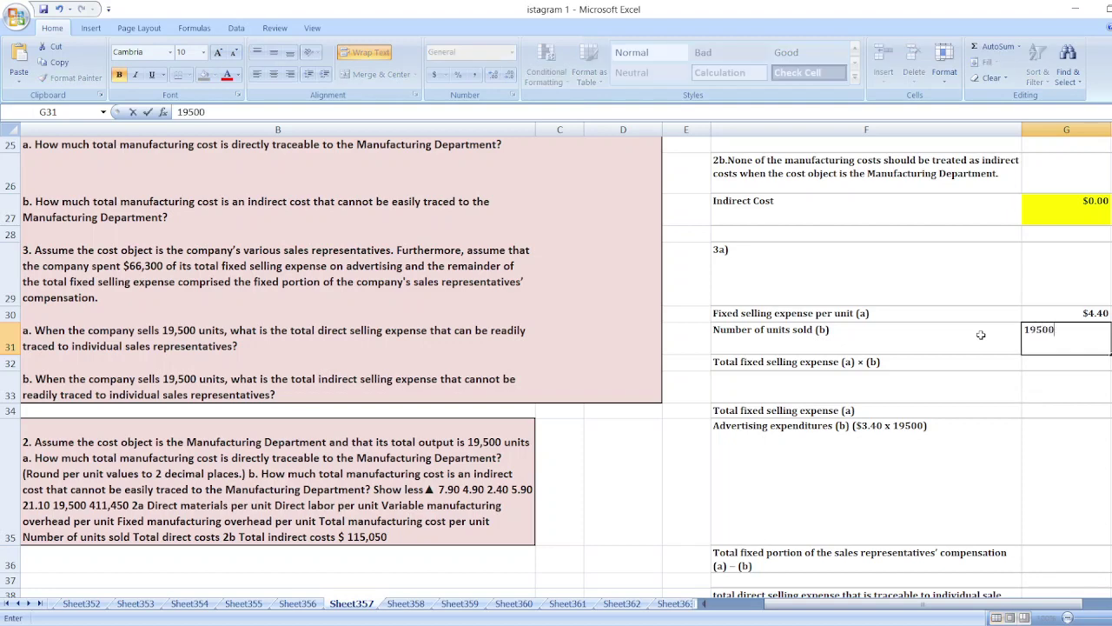
key("Return")
Calculate the total fixed selling expense in G32 with the formula =G30*G31.
type("=")
key("Up")
key("Up")
type("*")
key("Up")
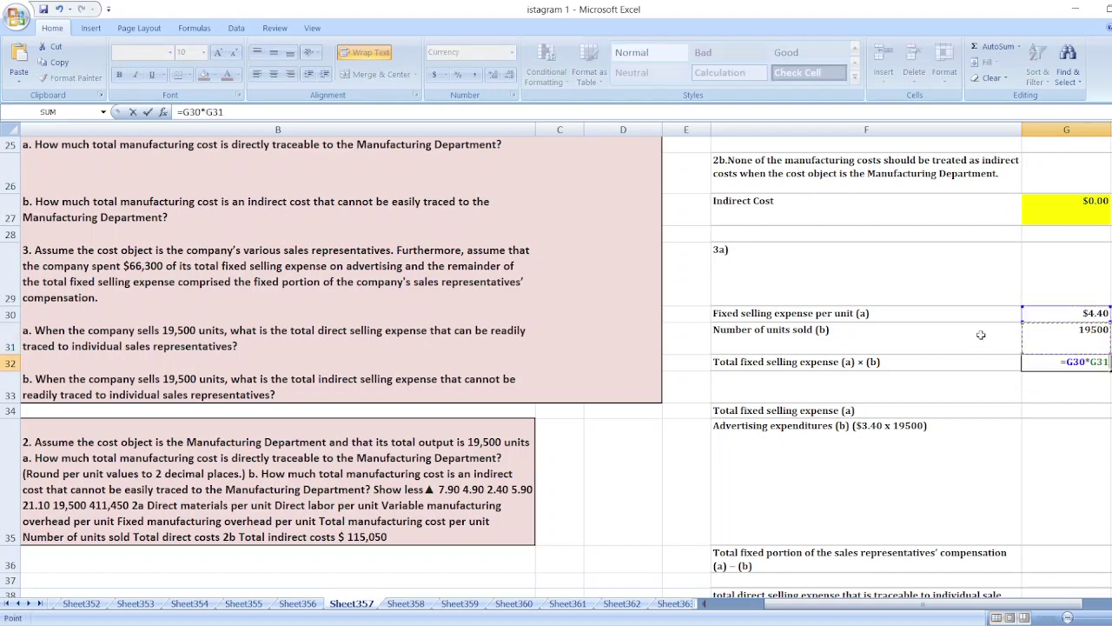
key("Return")
Reference the total fixed selling expense from G32 in G34 and calculate the advertising expenditures in G35 as =3.40*19500.
key("Down")
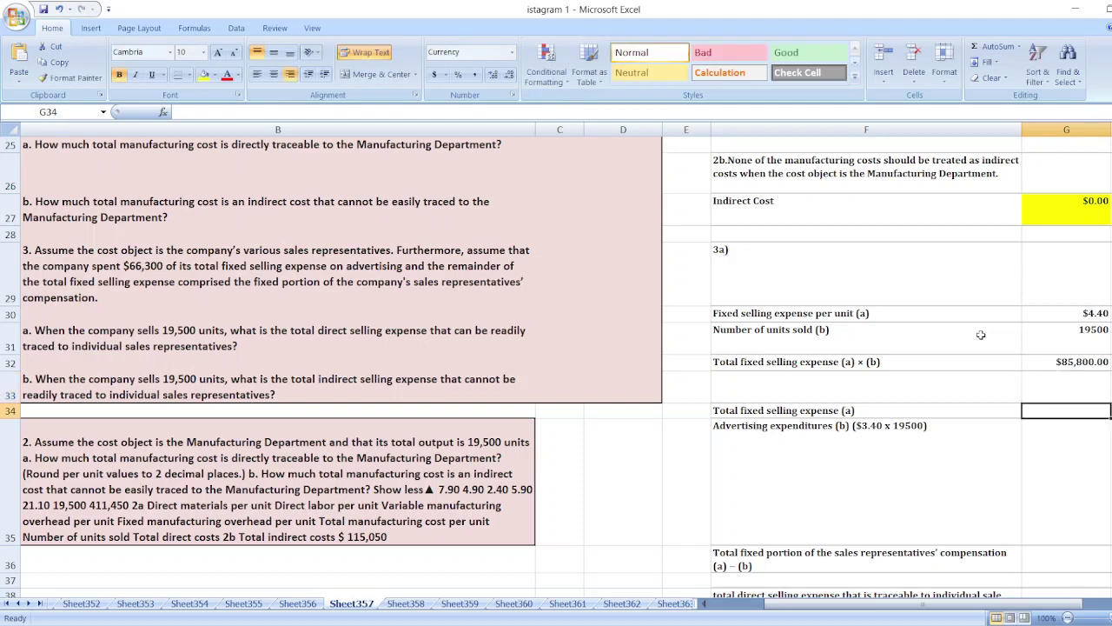
type("=")
key("Up")
key("Up")
key("Return")
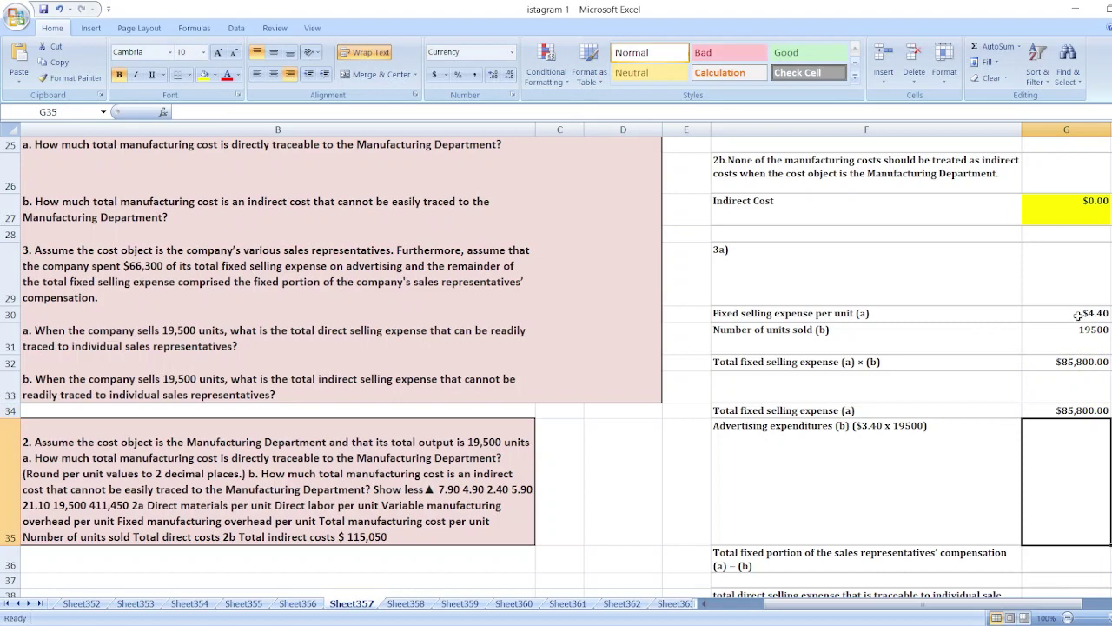
type("=")
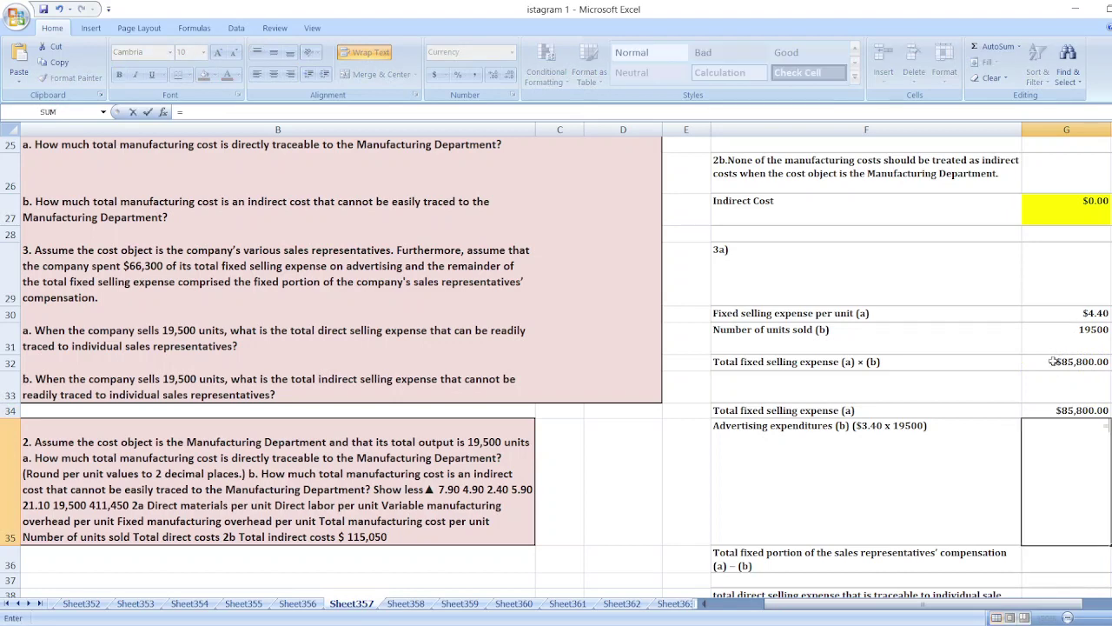
type("3.40*19500")
key("Return")
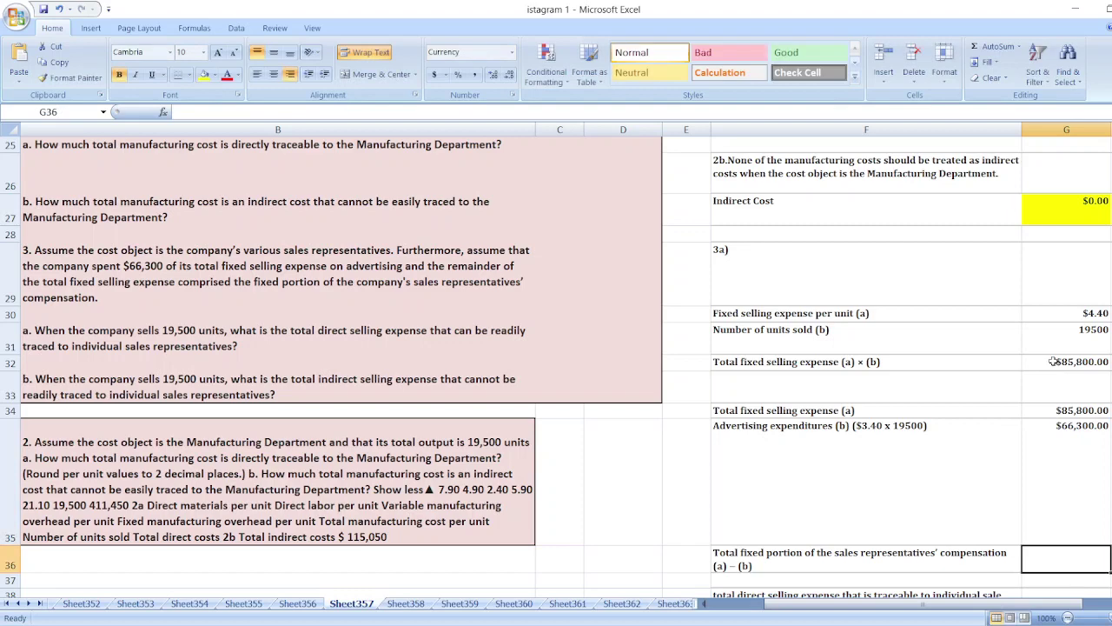
Calculate the fixed portion of the sales representatives' compensation in G36 as total fixed selling expense minus advertising expenditures.
type("=")
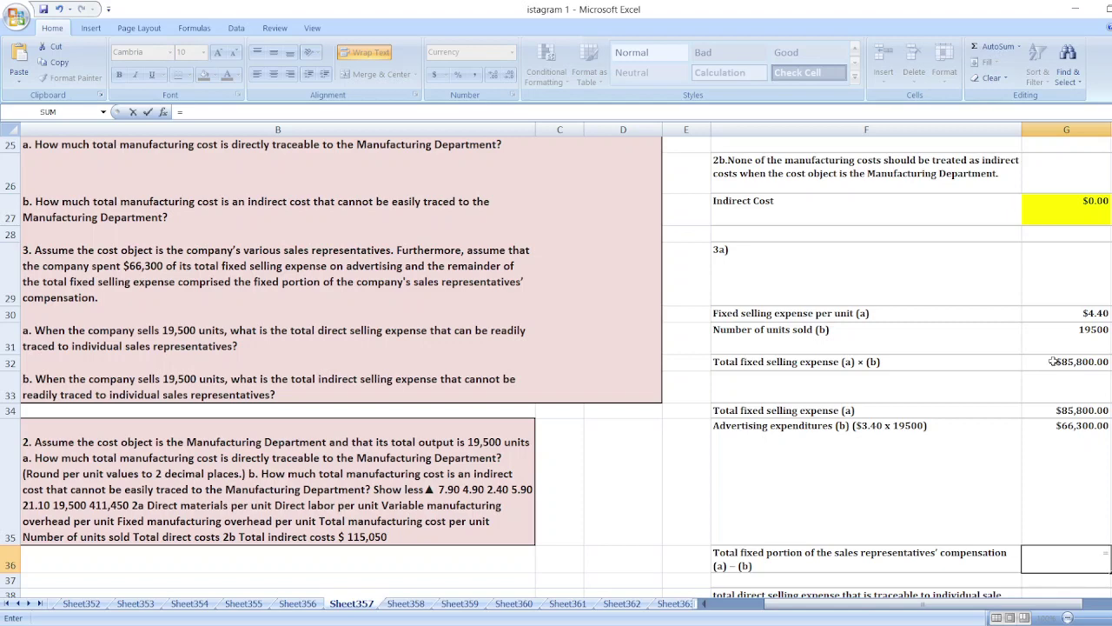
type("=")
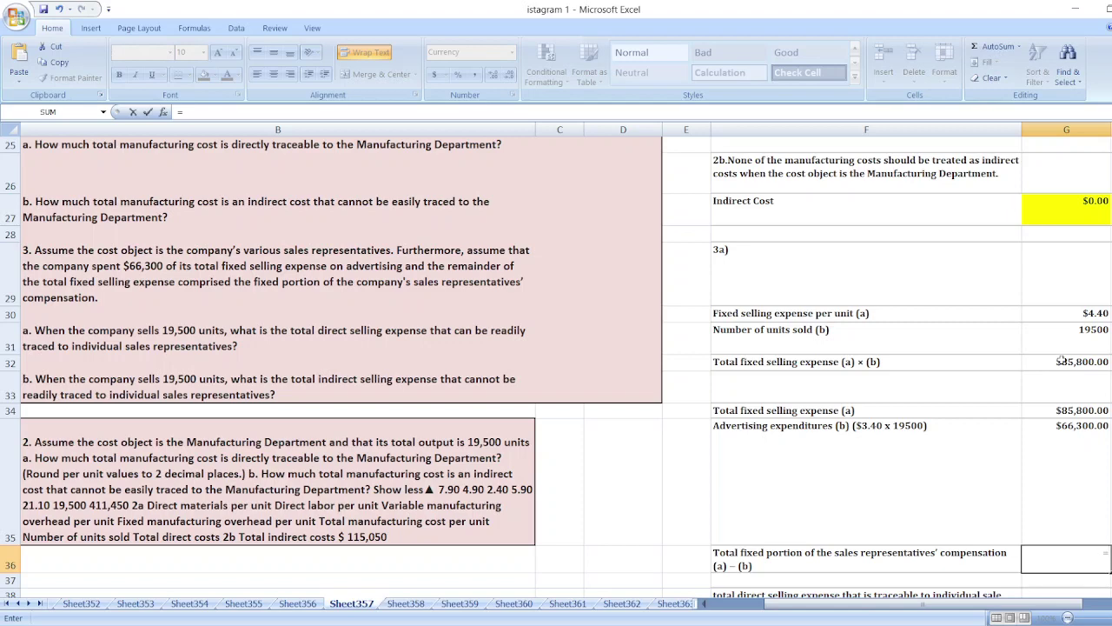
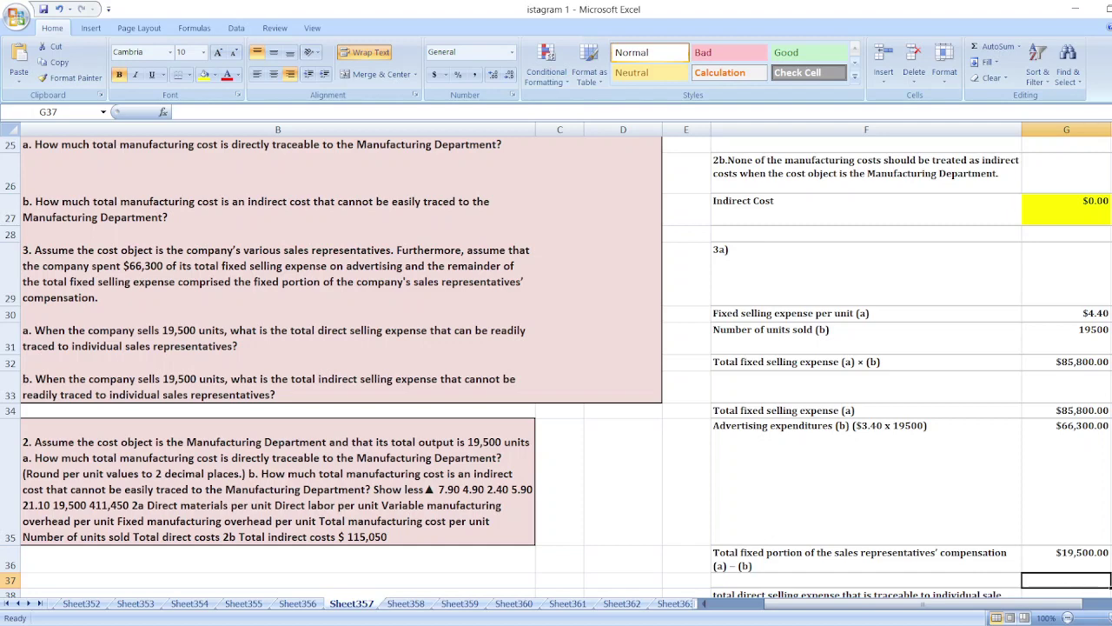
Enter the sales commissions per unit of $1.90 in G39 and the number of units sold, 19,500, in G40.
scroll(556, 365, "down", 2)
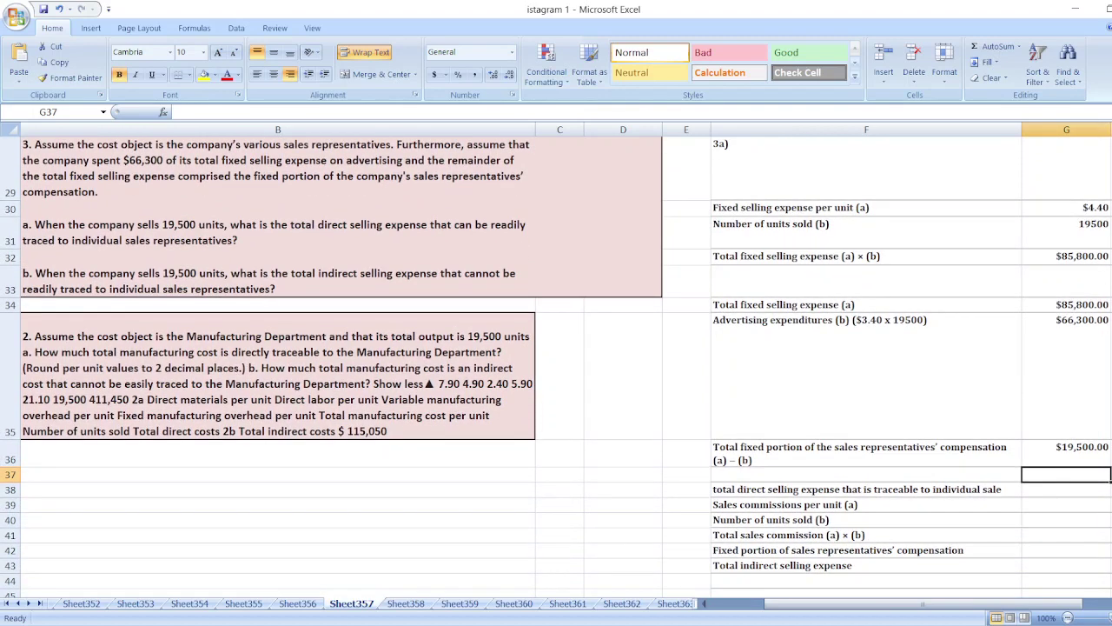
scroll(556, 365, "down", 1)
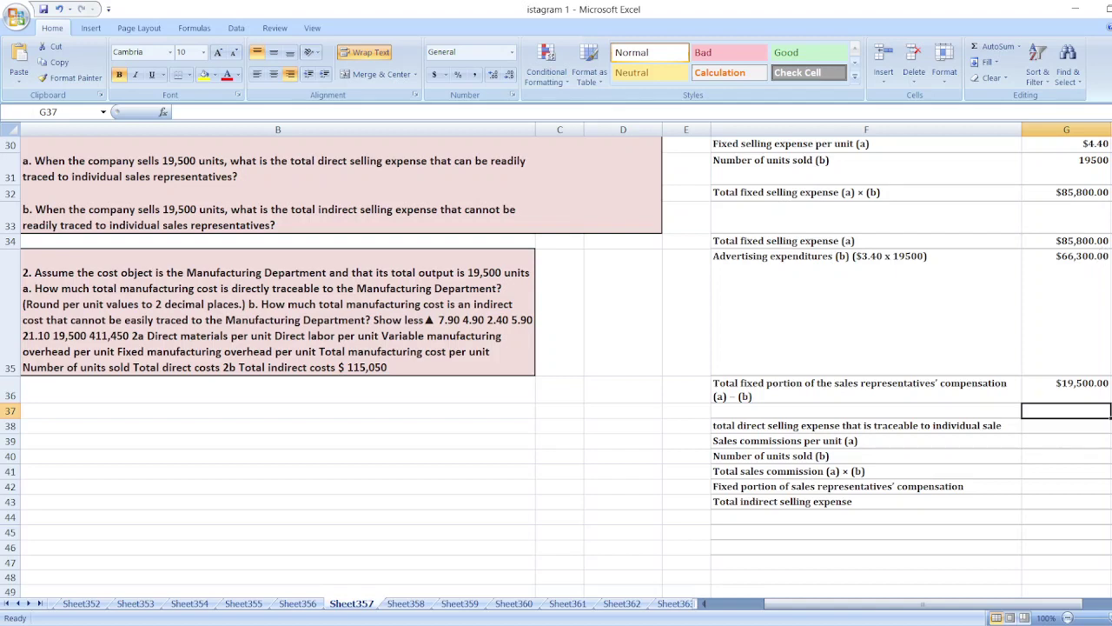
scroll(557, 365, "up", 10)
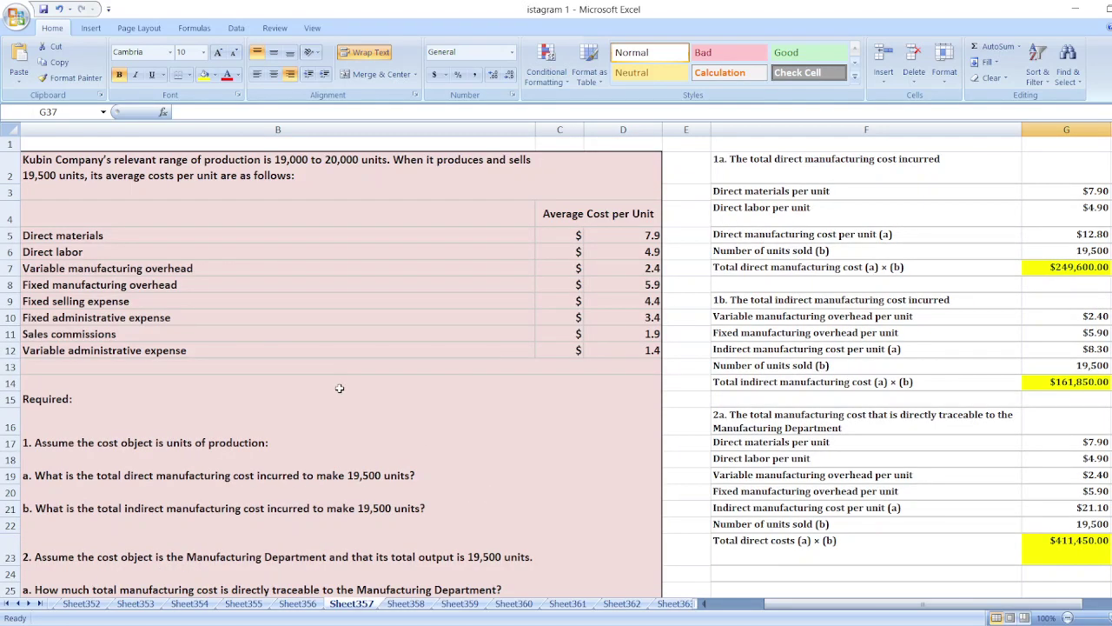
scroll(557, 365, "down", 12)
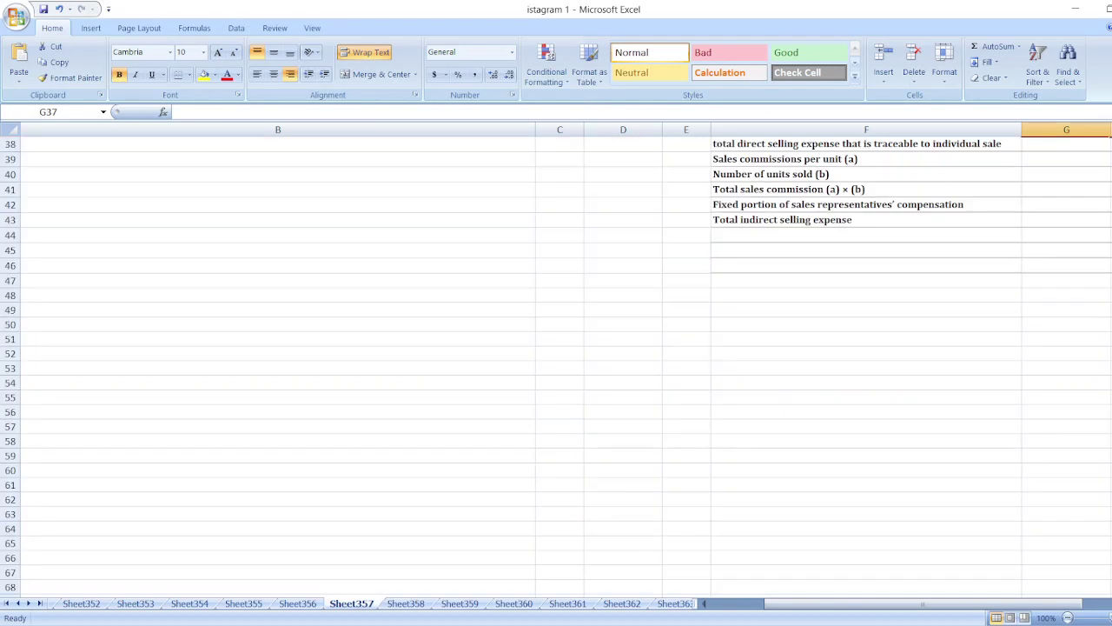
scroll(556, 365, "up", 4)
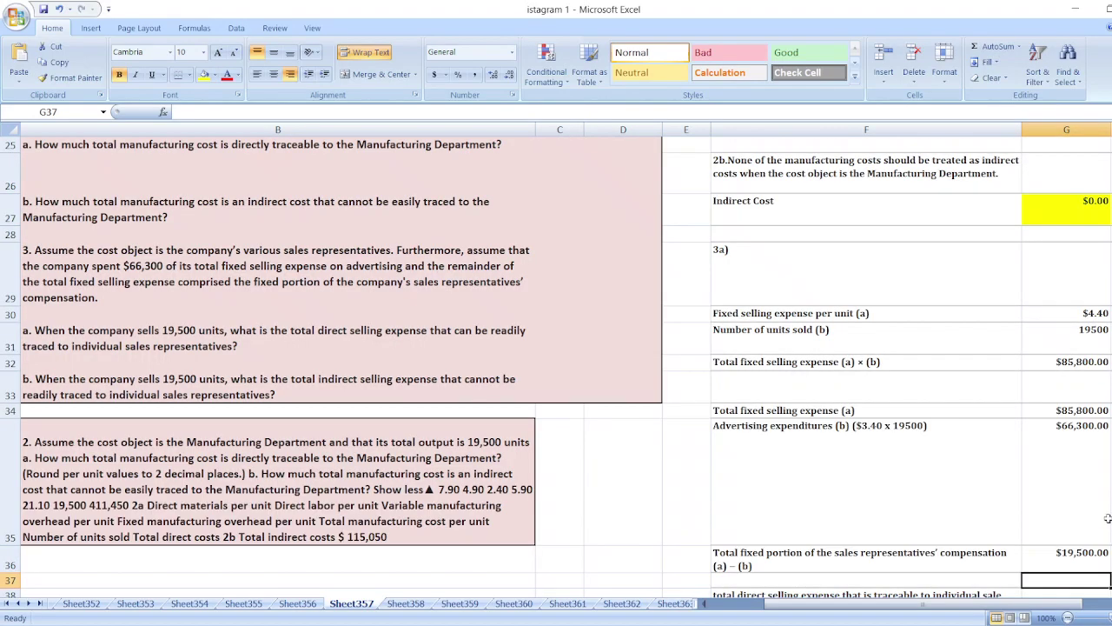
scroll(1082, 559, "down", 1)
left_click(1082, 559)
key("Down")
key("Up")
key("Up")
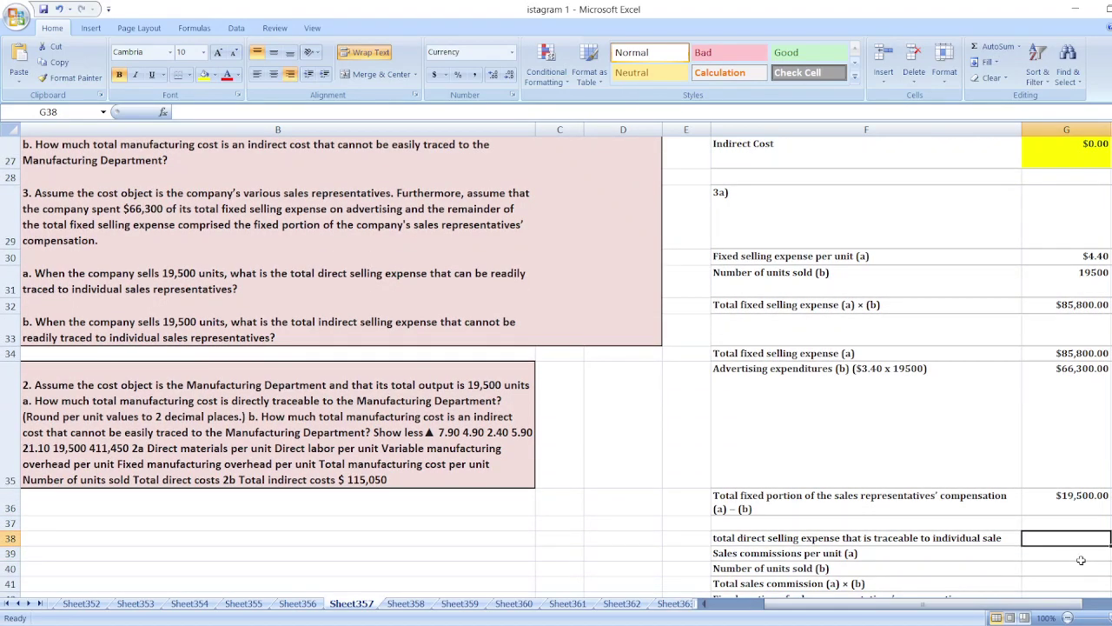
key("Down")
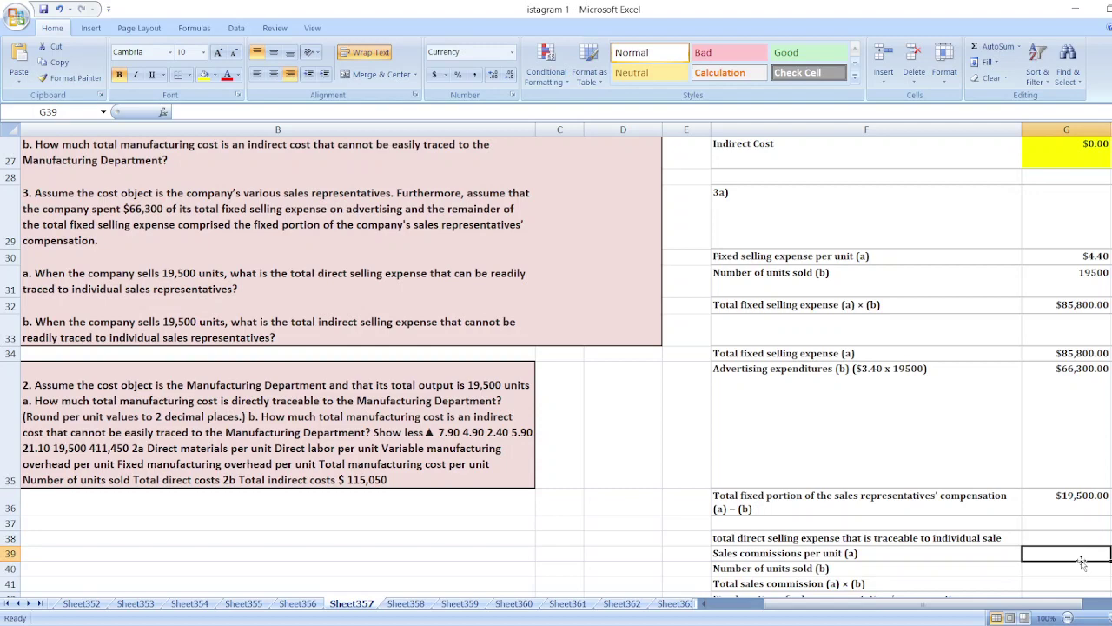
type("21")
key("BackSpace")
key("BackSpace")
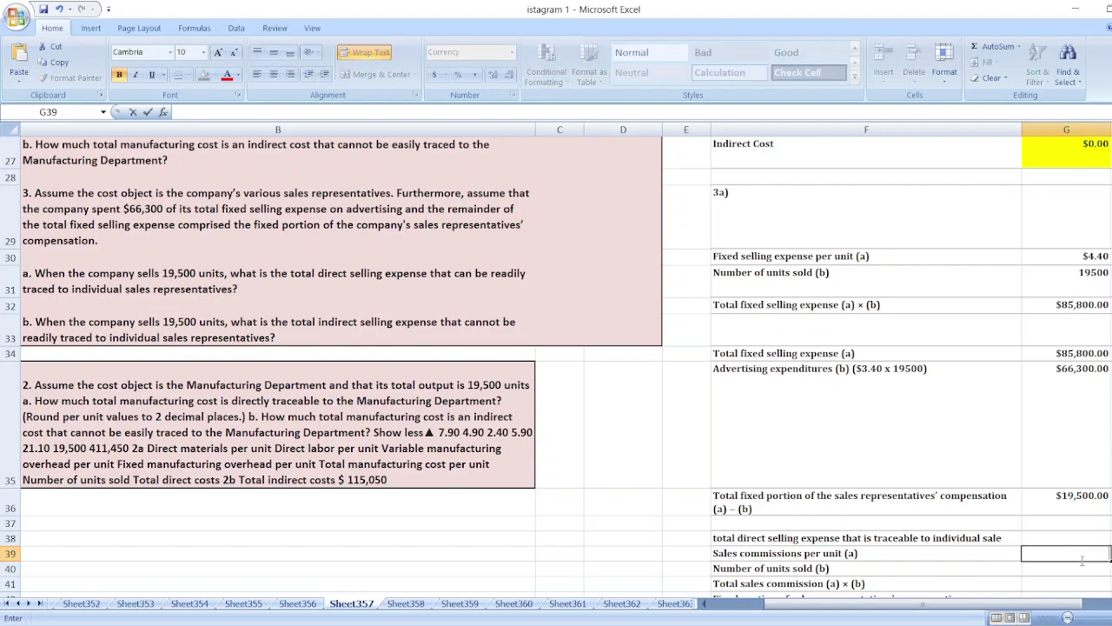
type("$1.90")
key("Return")
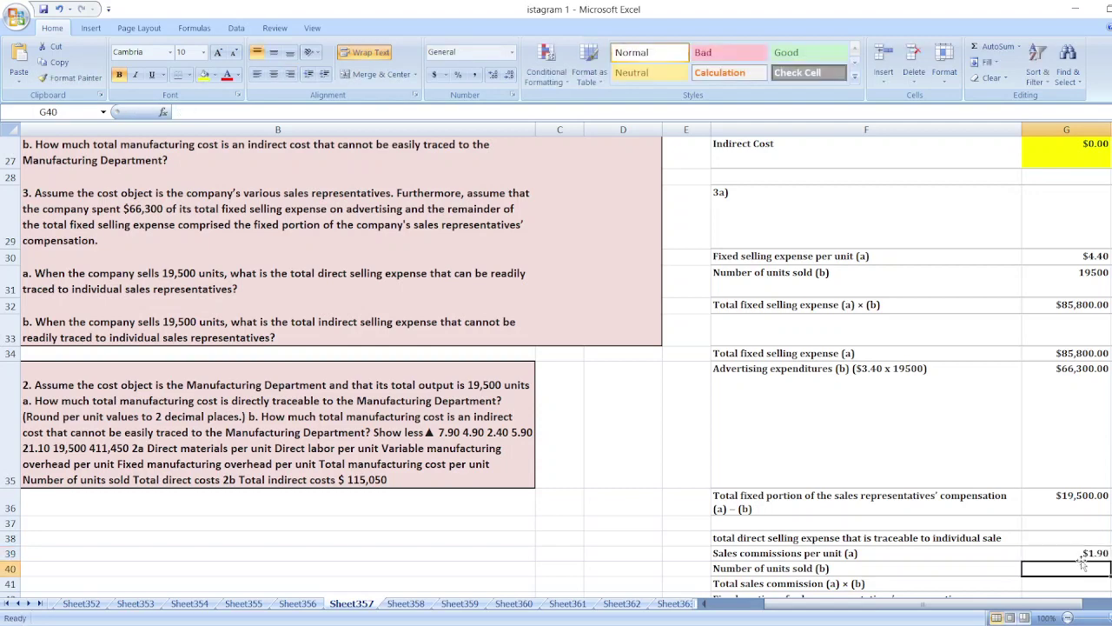
type("19,500")
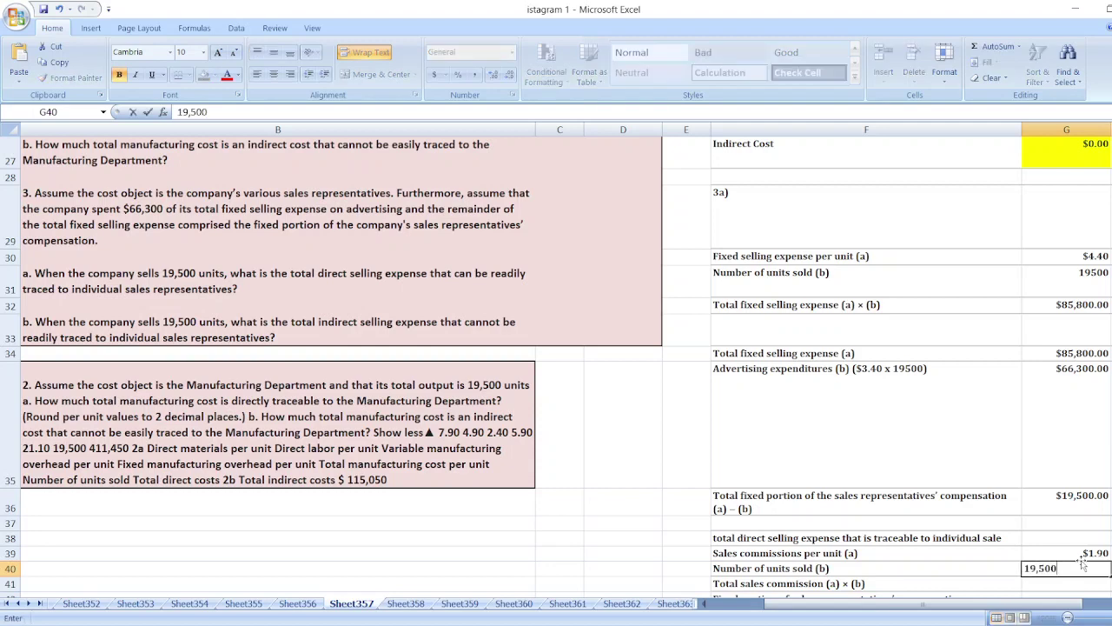
key("Return")
Calculate the total sales commission in G41 by multiplying the commission per unit in G39 by the units sold in G40.
type("=")
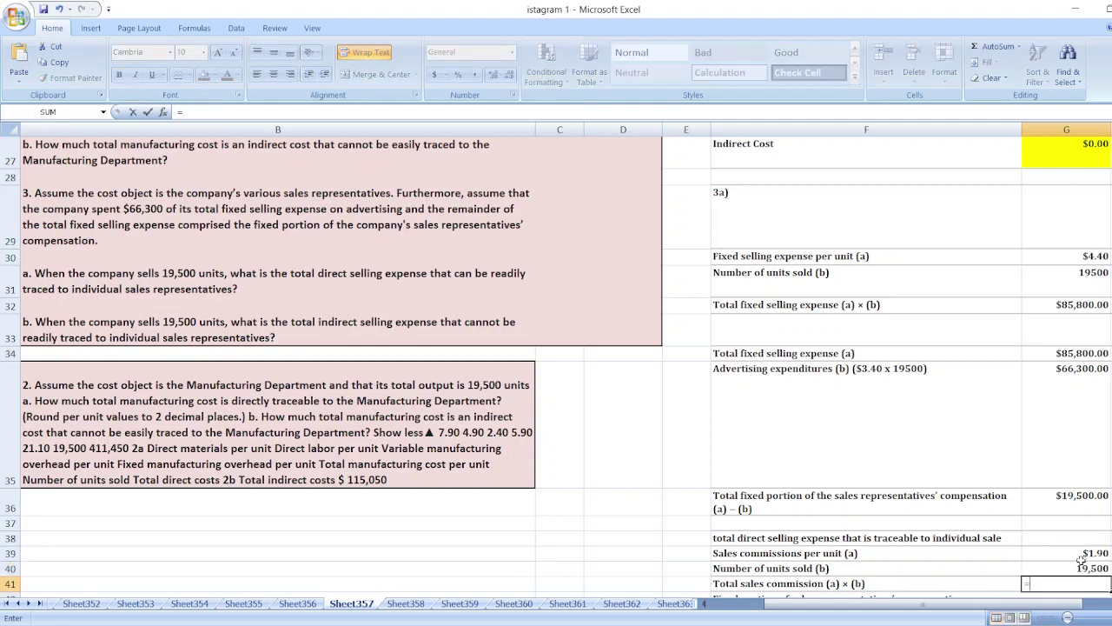
left_click(1082, 555)
type("*")
key("Right")
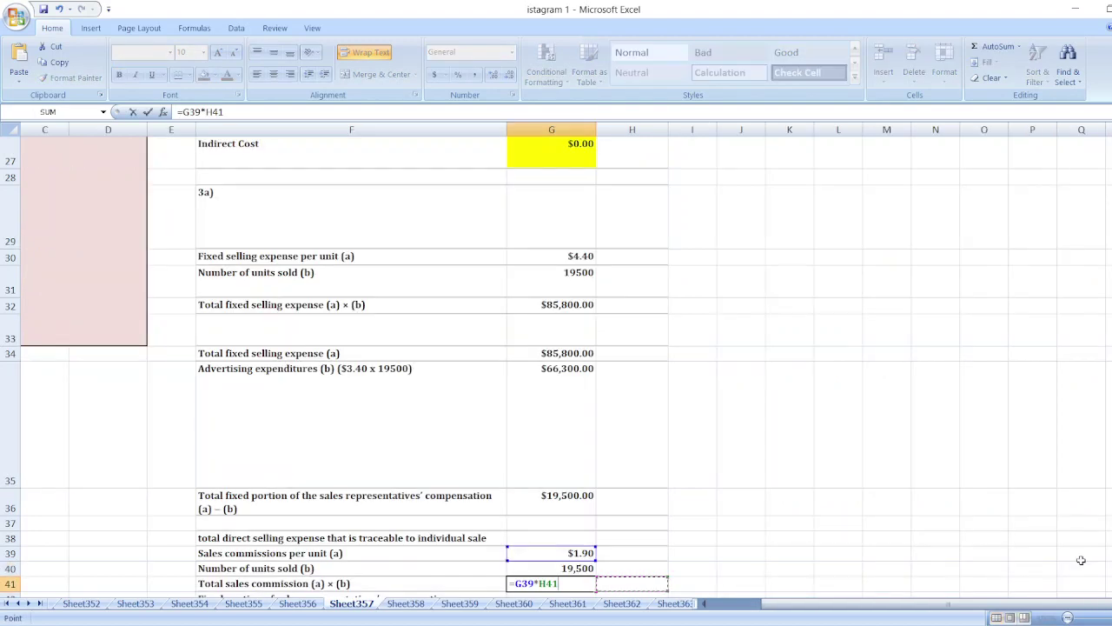
key("Up")
key("Left")
key("Return")
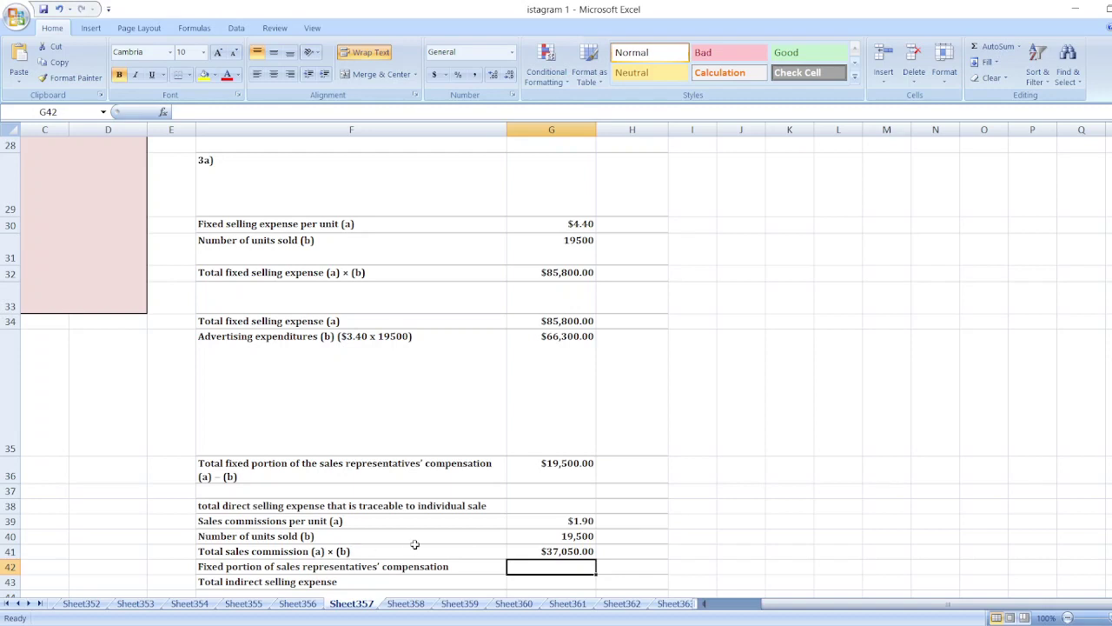
Reference the fixed portion of the sales representatives' compensation from G36 in G42.
type("=")
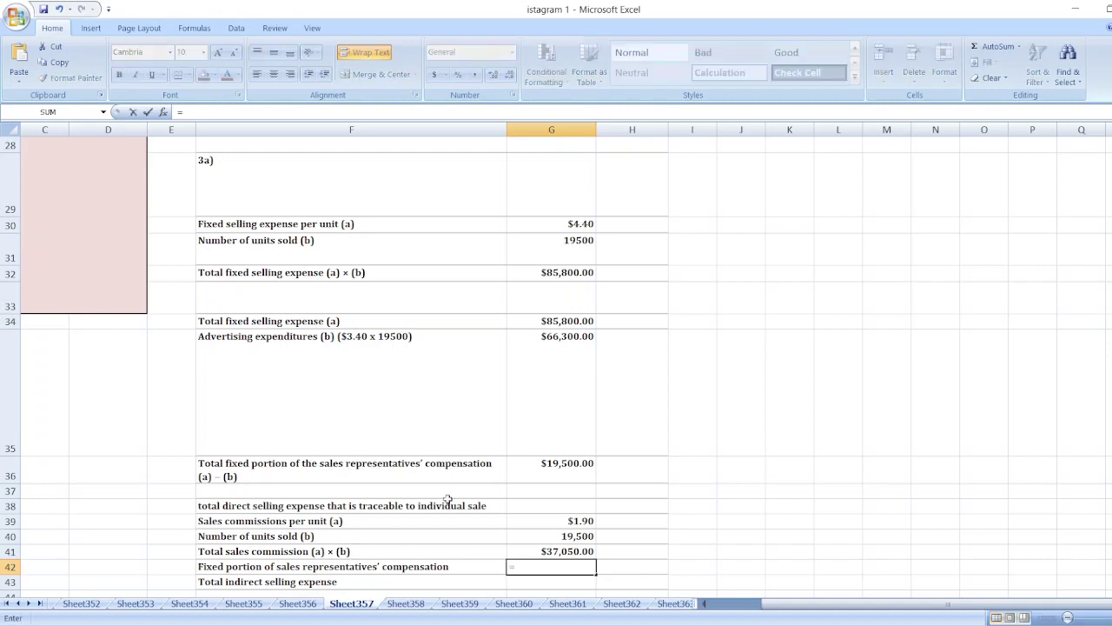
left_click(578, 461)
key("Return")
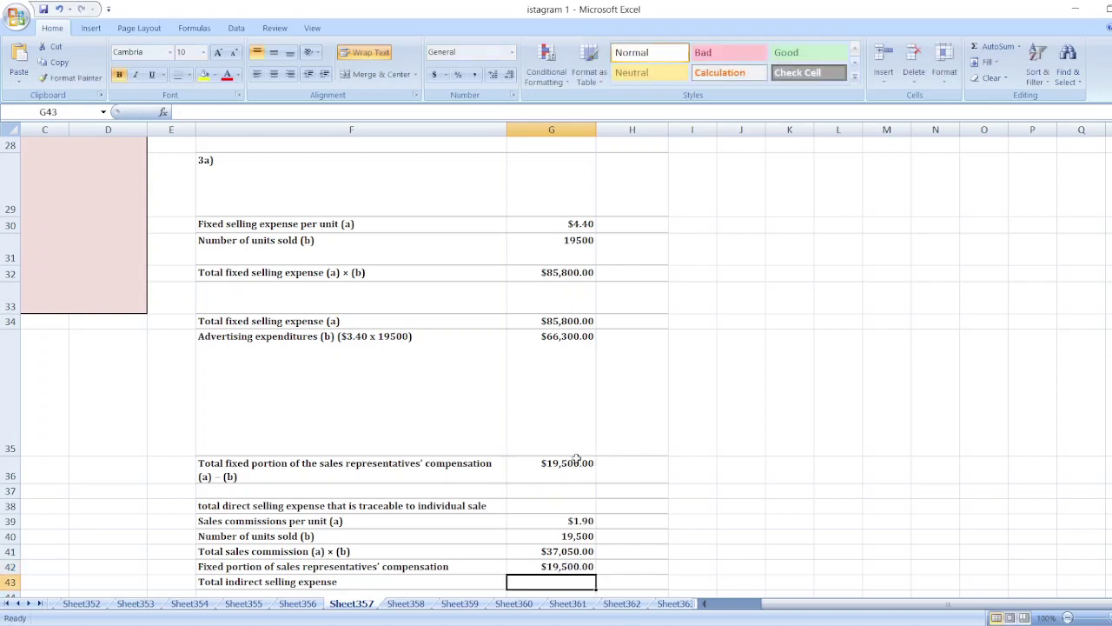
Calculate the selling expense total in G43 as =G41+G42 and highlight that cell in yellow.
type("=")
key("Up")
key("Up")
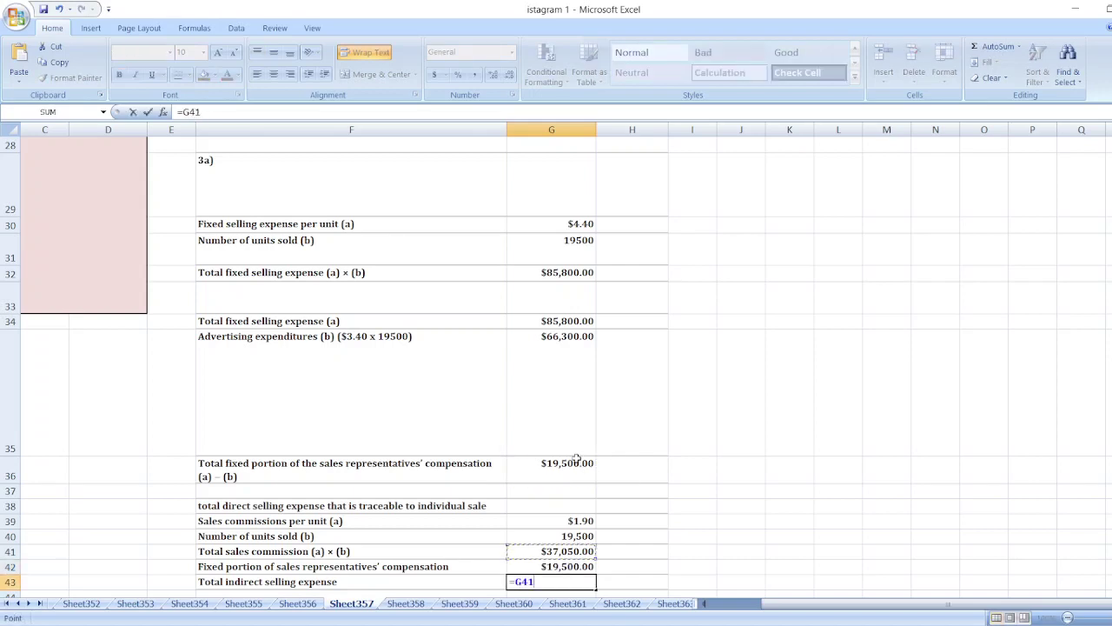
type("+")
key("Up")
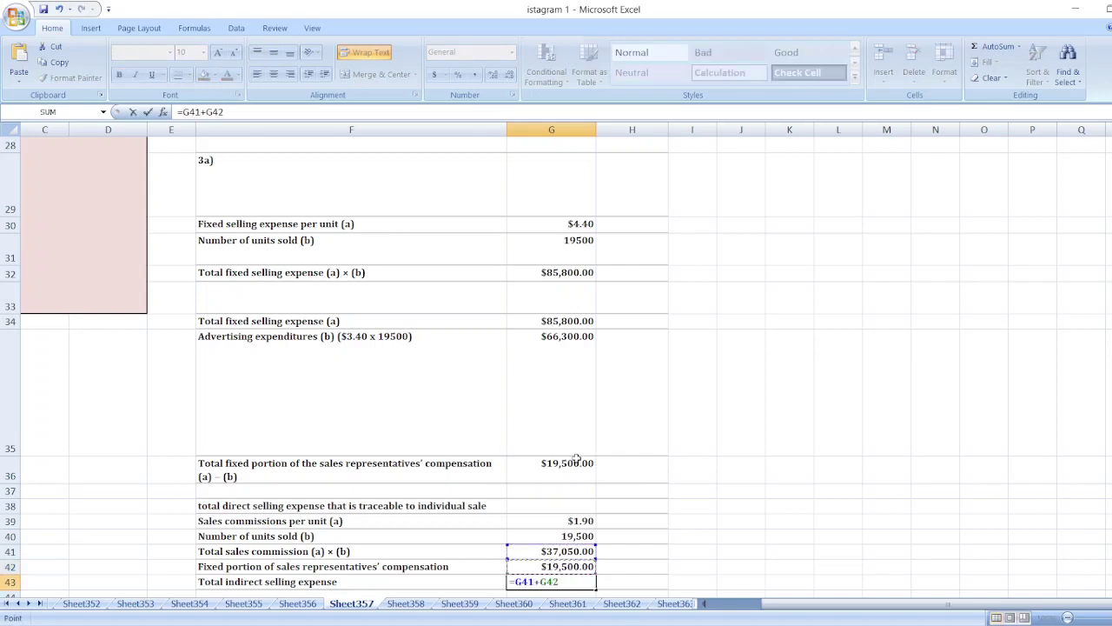
key("Return")
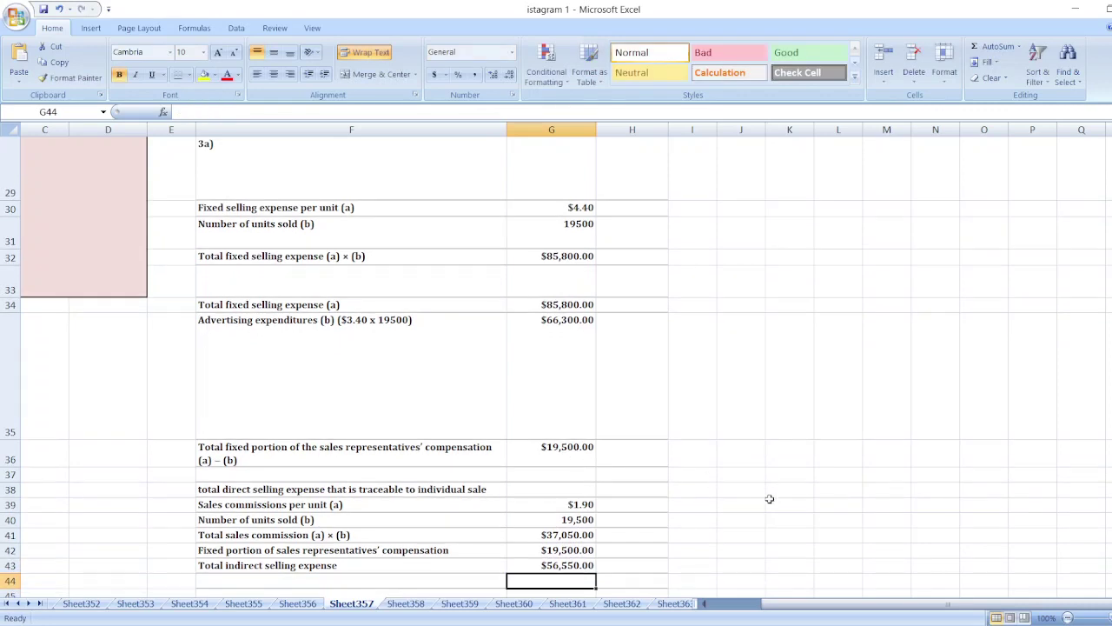
left_click(558, 566)
left_click(204, 75)
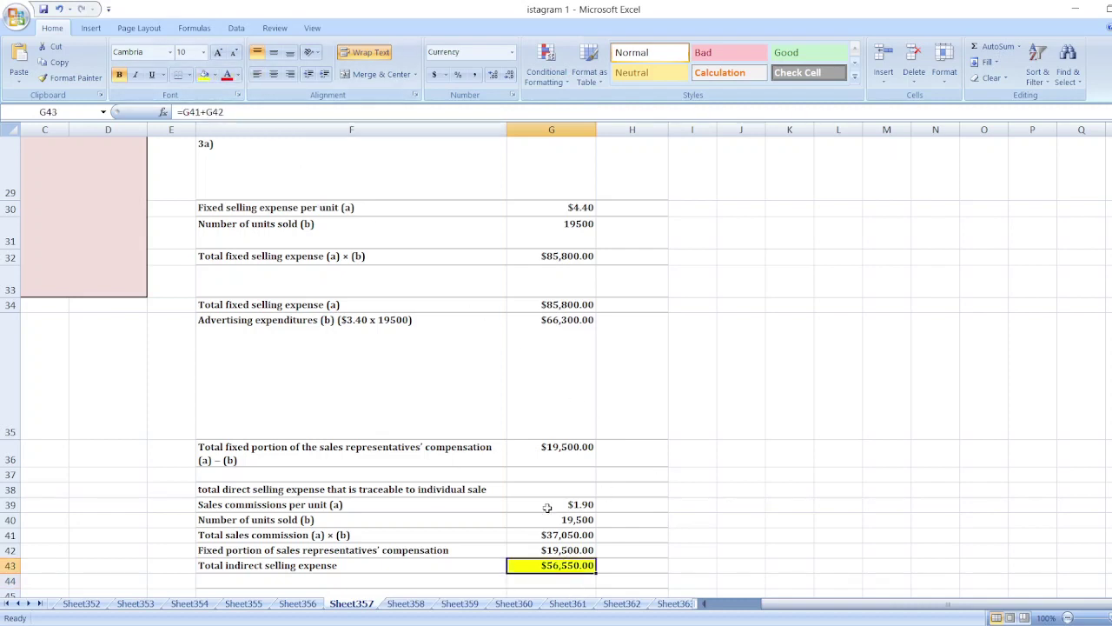
Label F45 as 3b), leaving a blank row below the selling expense total.
left_click(385, 582)
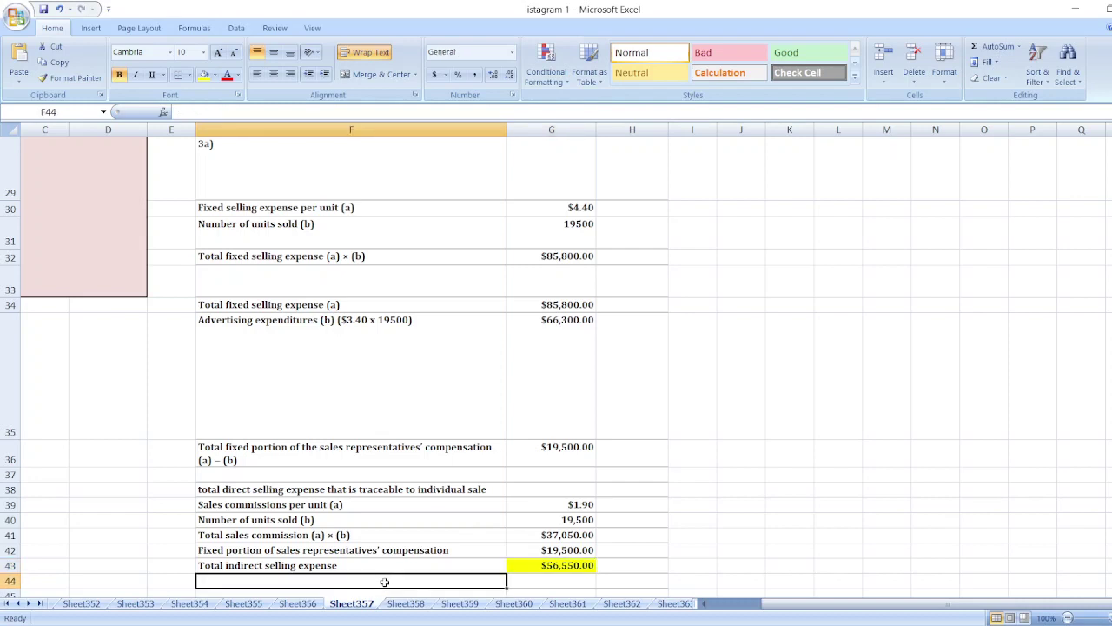
key("Down")
type("3b)")
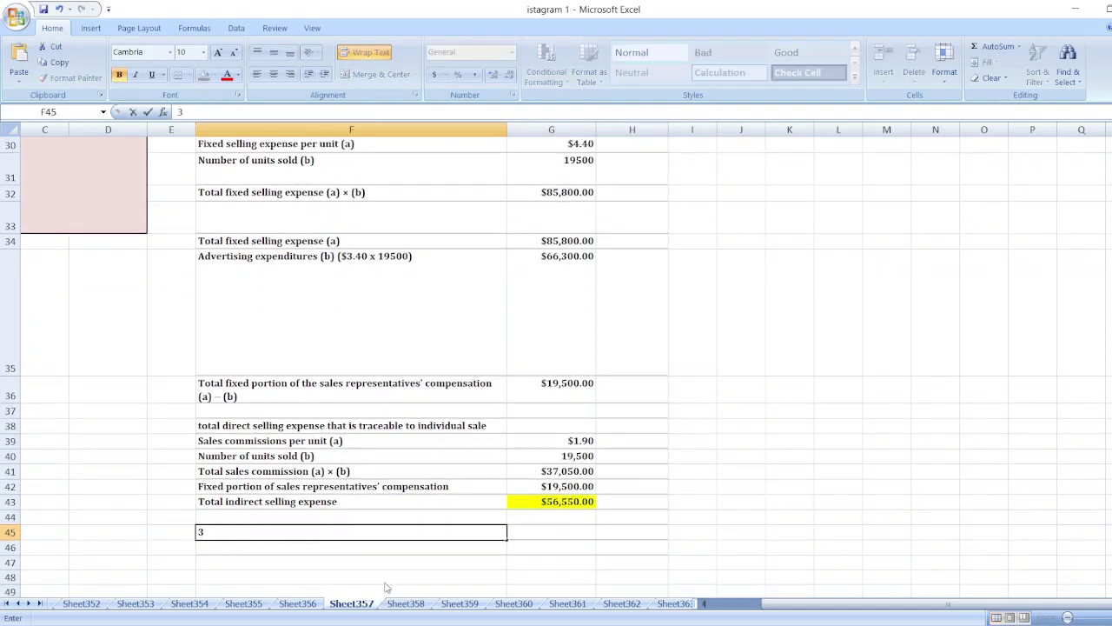
Examine the wording of question 3 in column B, including parts a and b on direct and indirect selling expense.
left_click(702, 603)
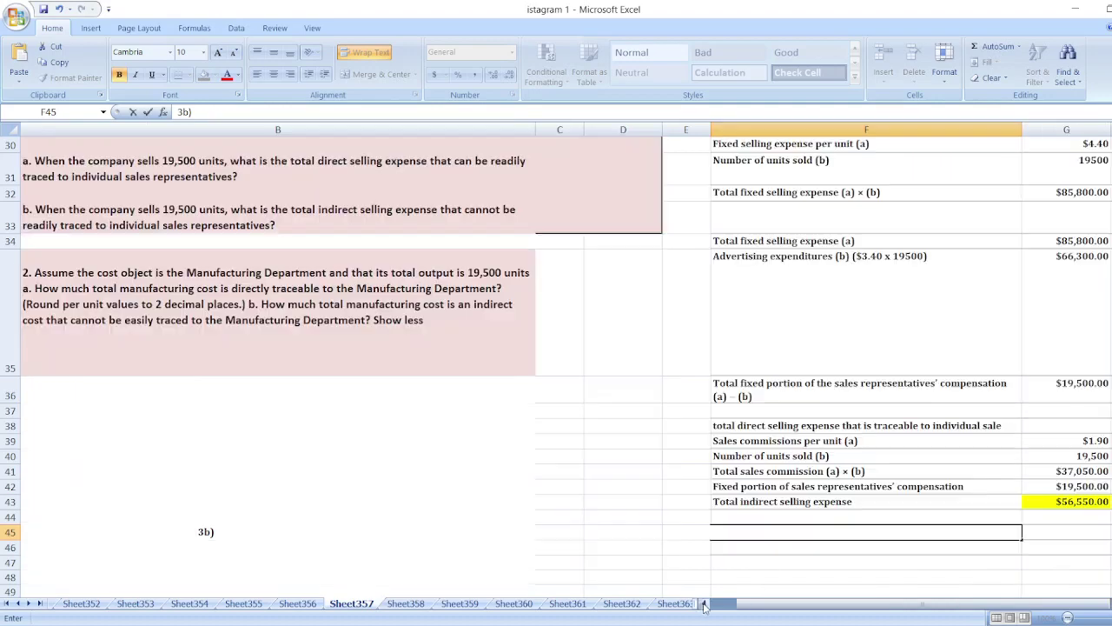
left_click(702, 603)
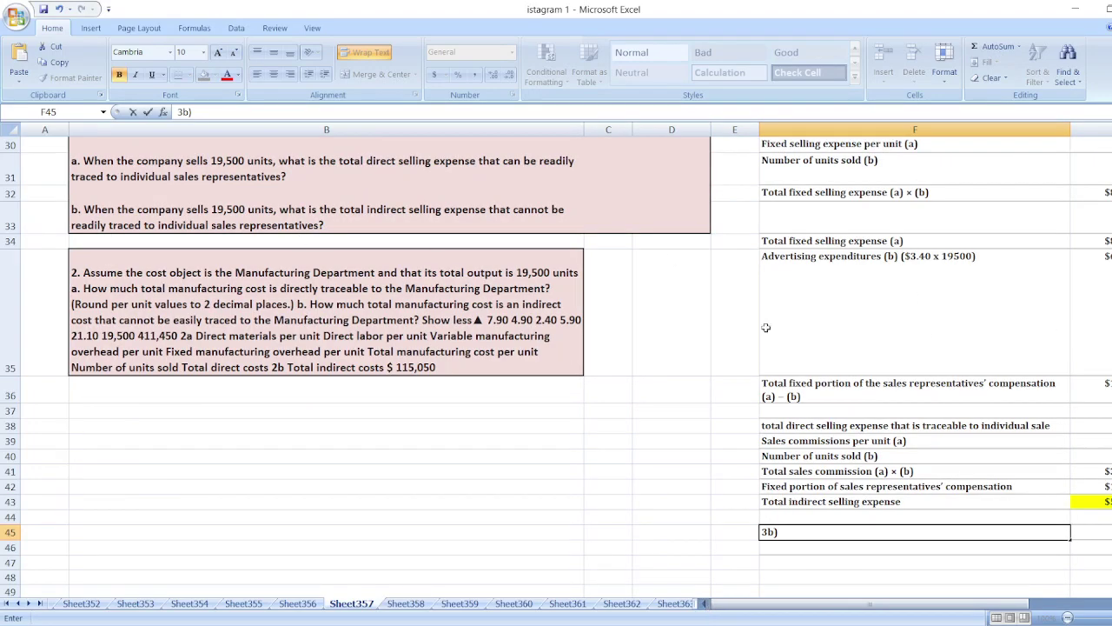
left_click(476, 297)
key("Up")
key("Up")
key("Up")
key("Up")
key("Up")
key("Up")
key("Up")
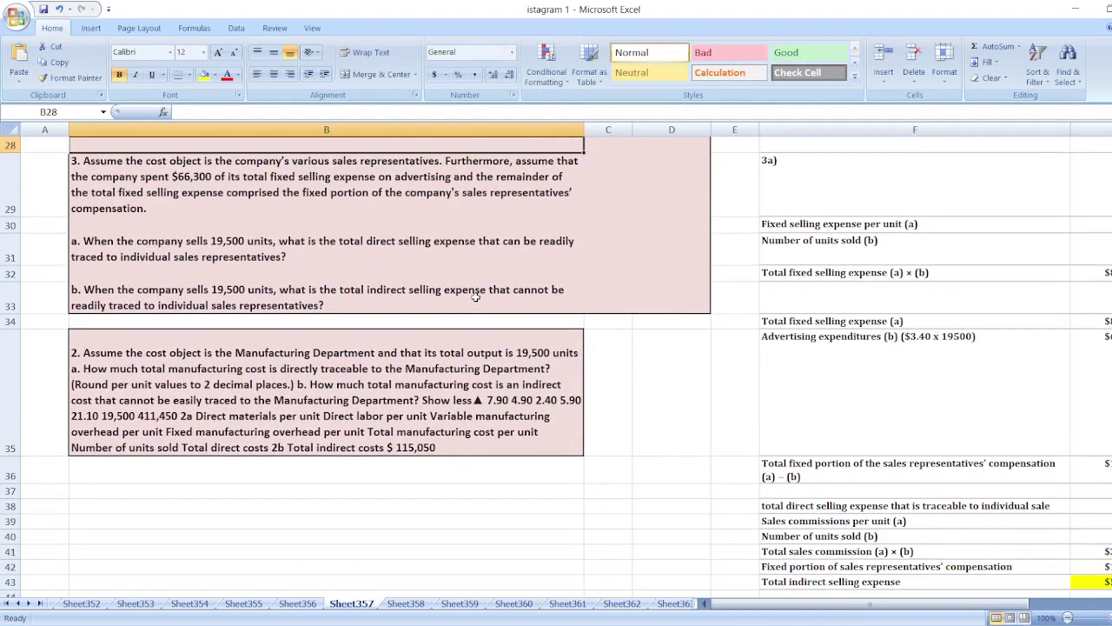
key("Down")
key("Down")
key("Down")
key("Down")
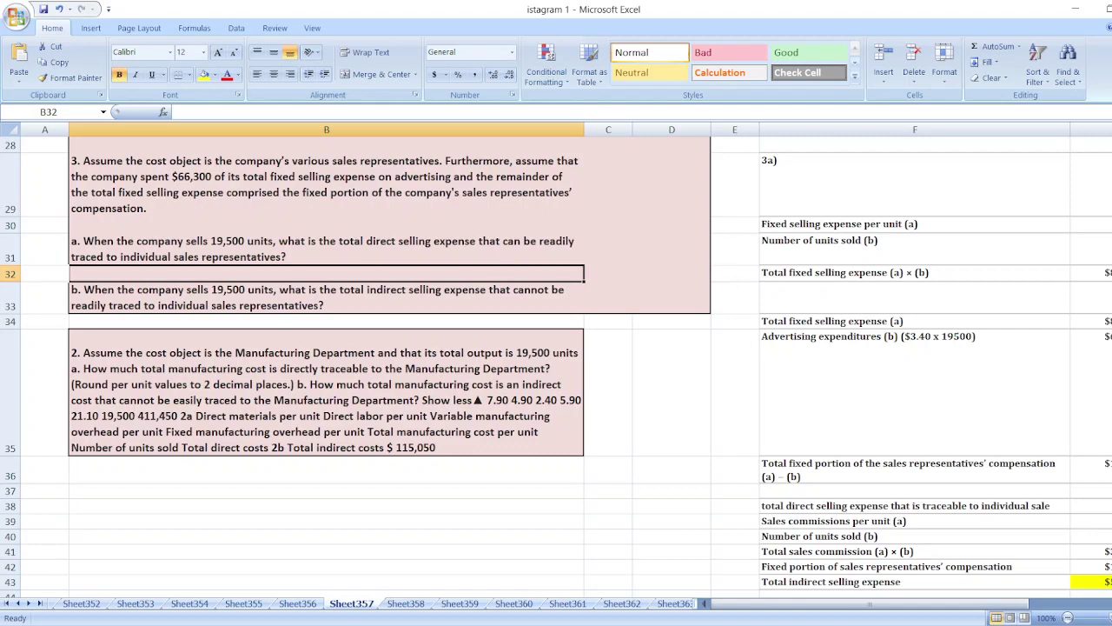
Add the indirect selling expense answer to the 3b) label in F45 so it reads 3b) $66,300.
scroll(557, 348, "down", 5)
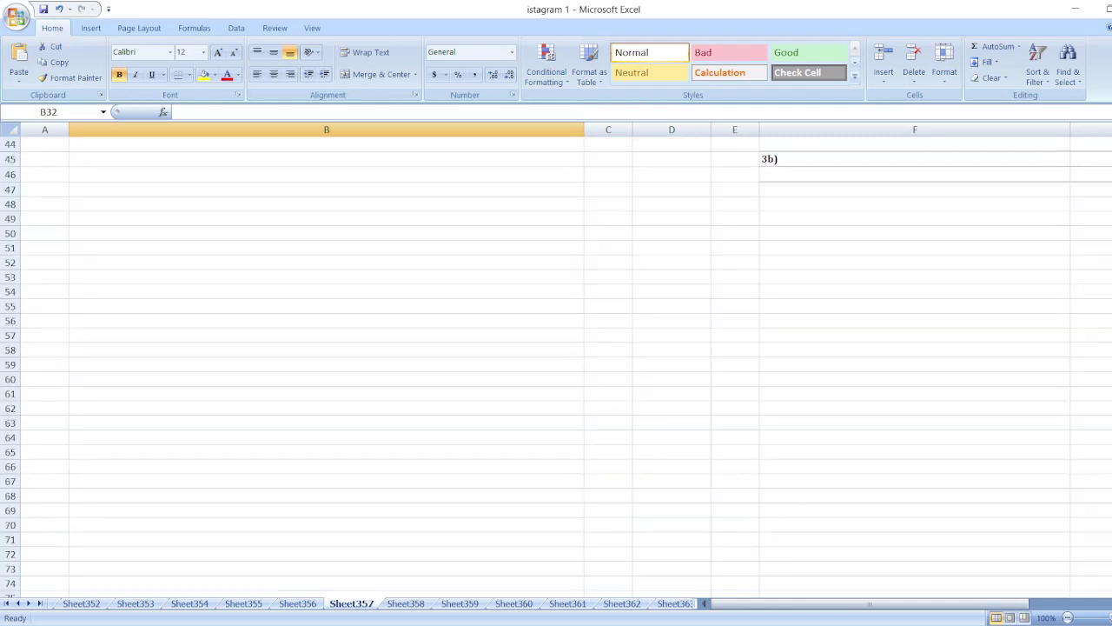
double_click(844, 156)
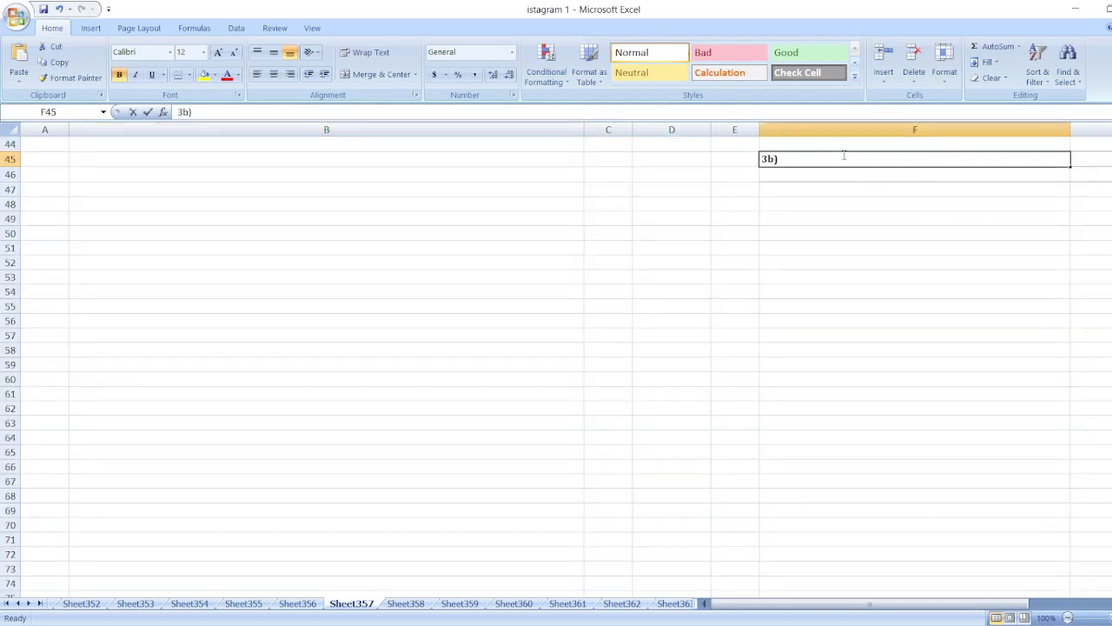
type("$66,")
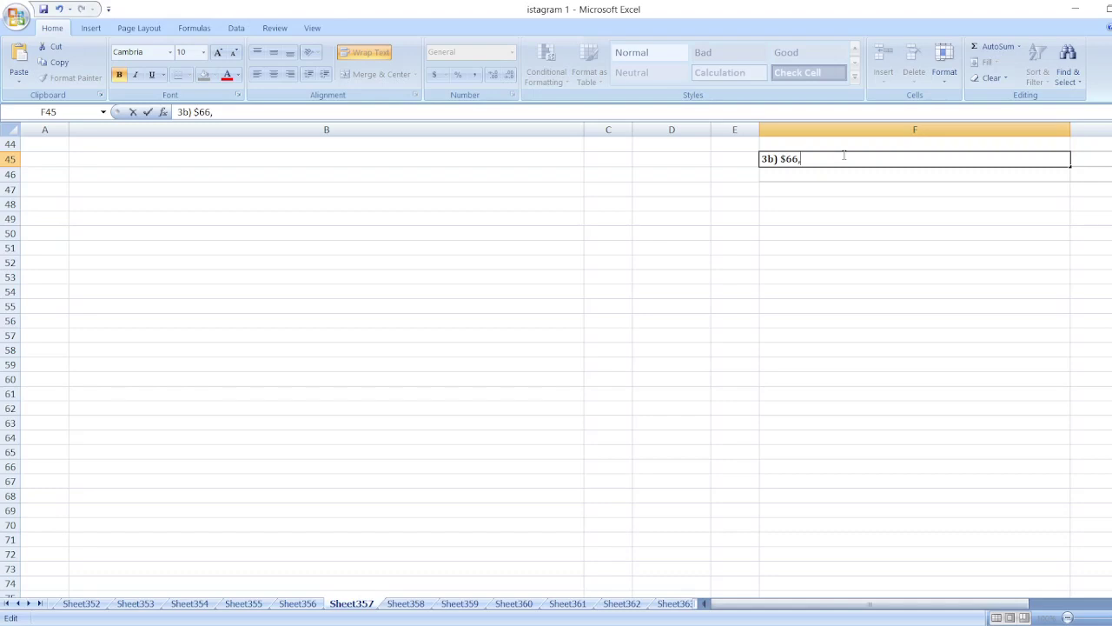
type("300")
key("Return")
Review the problem data and the worked answers in columns F and G, from part 1a down to part 3.
left_click(842, 154)
scroll(842, 155, "up", 5)
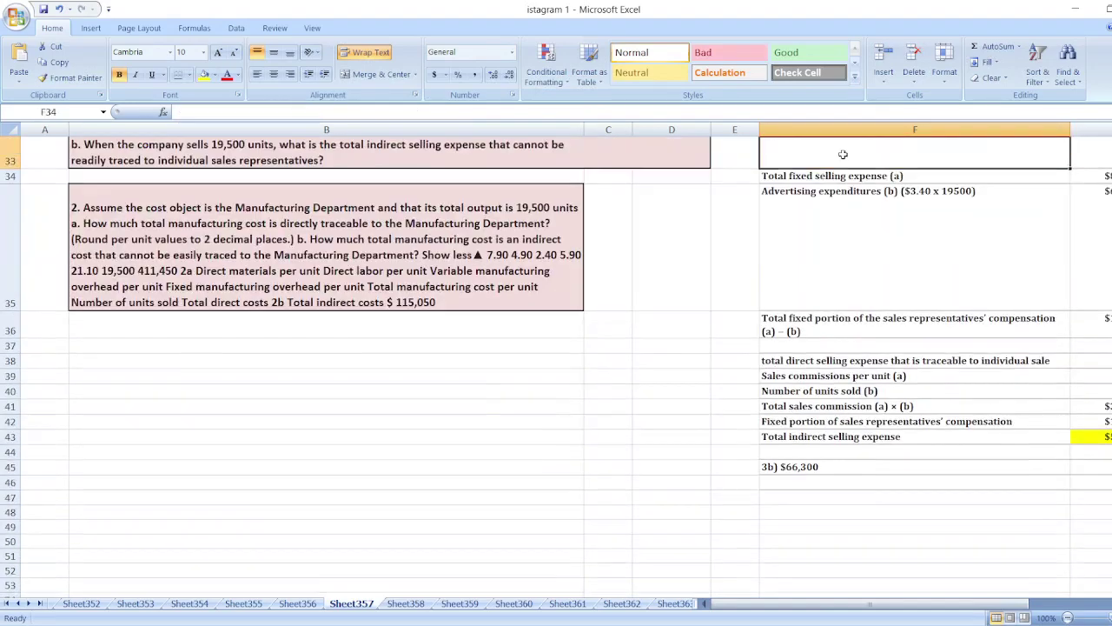
left_click(842, 155)
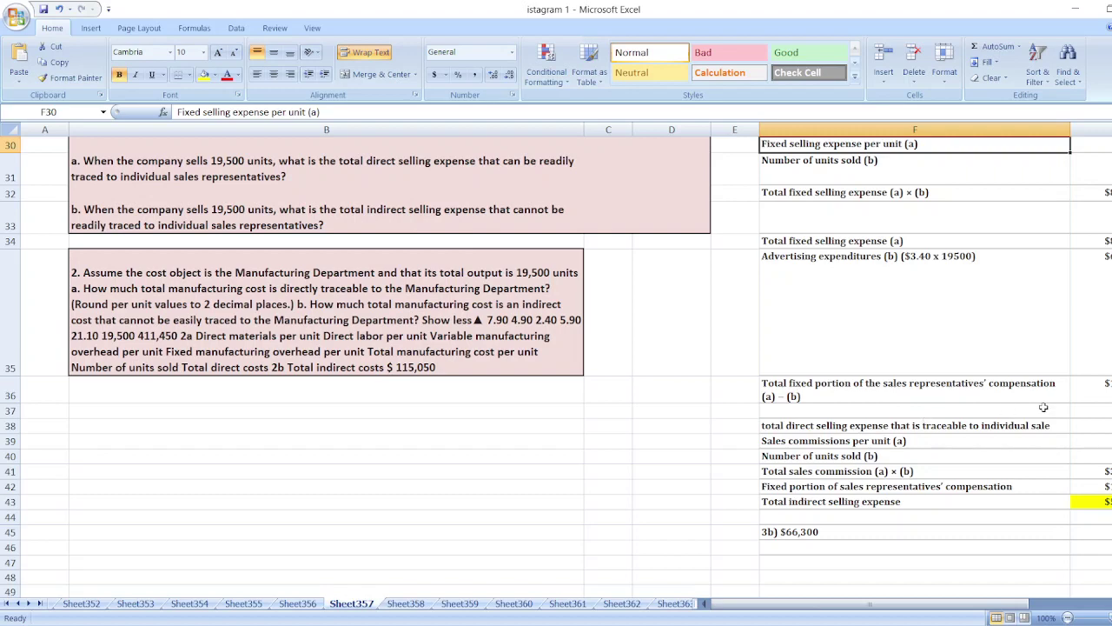
scroll(556, 365, "up", 10)
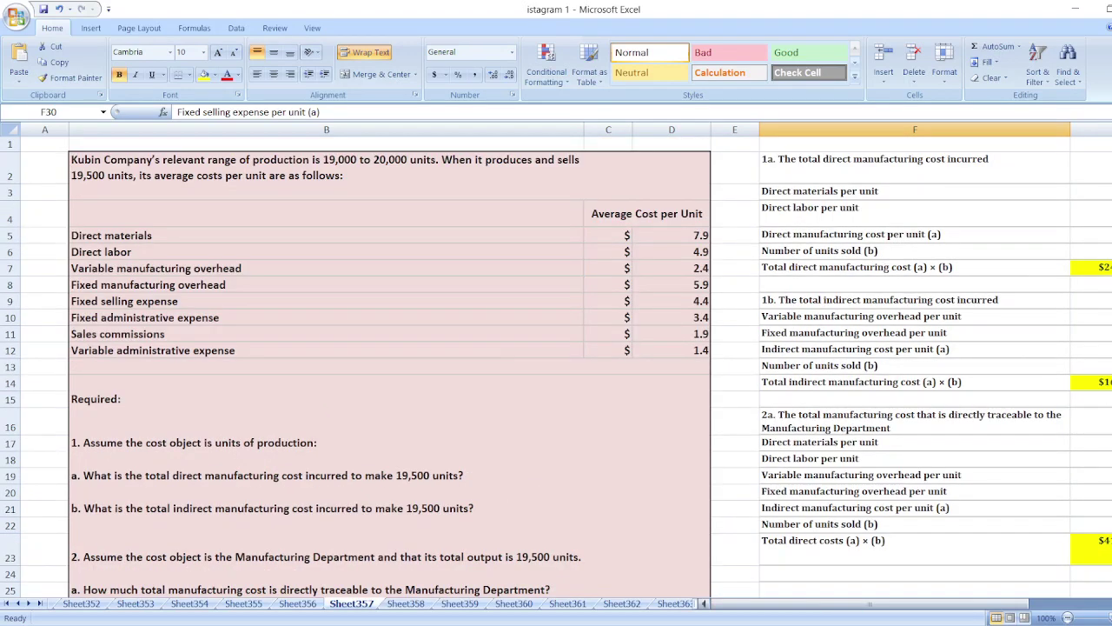
scroll(570, 359, "right", 3)
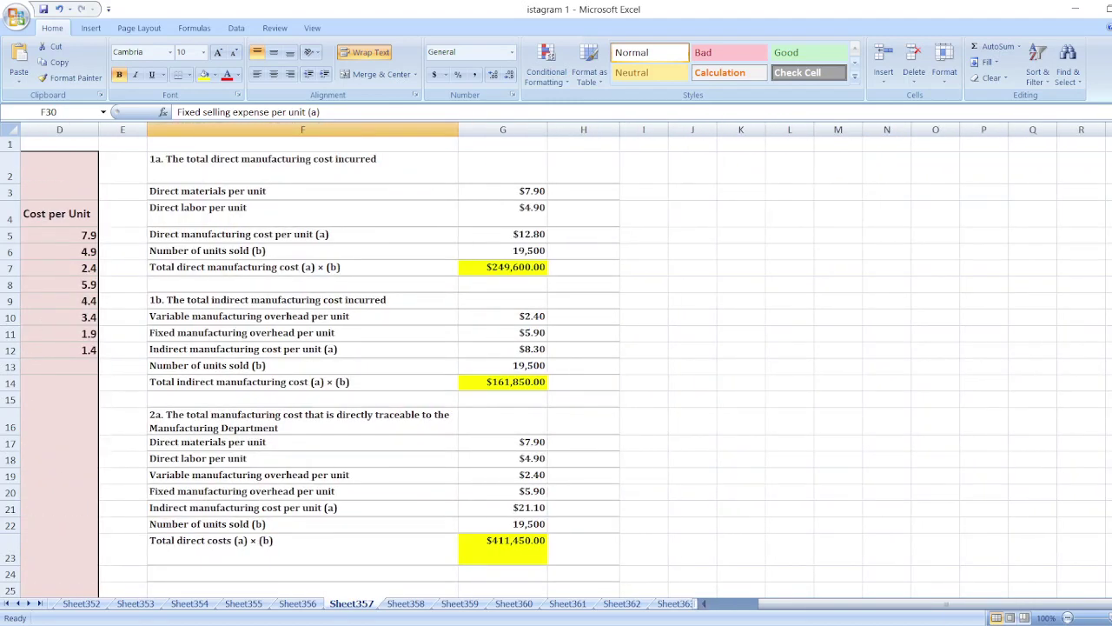
scroll(714, 518, "down", 8)
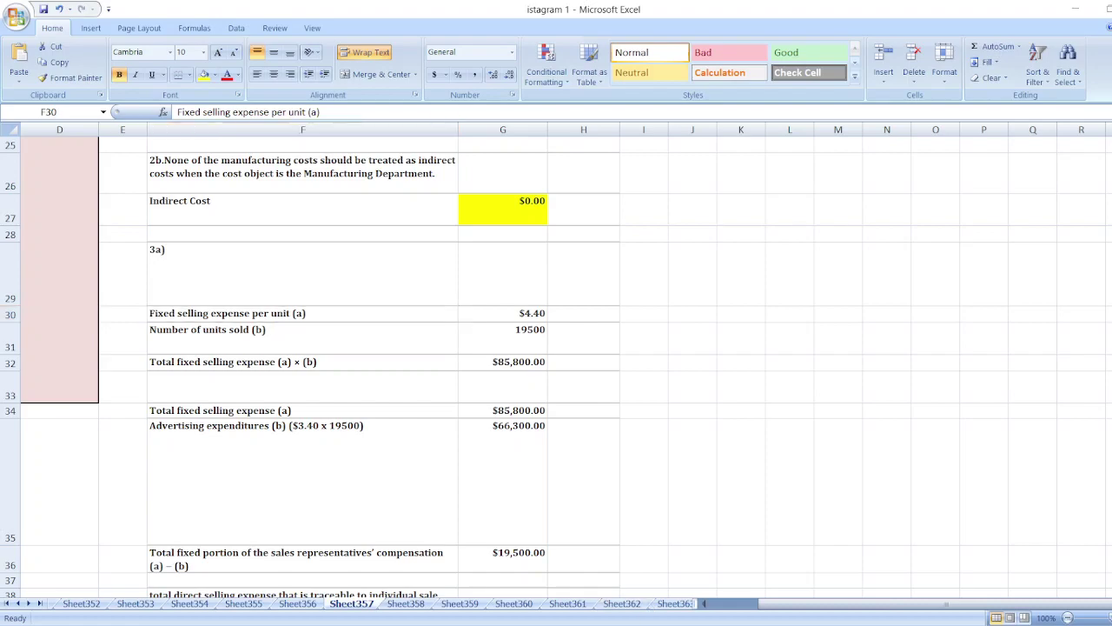